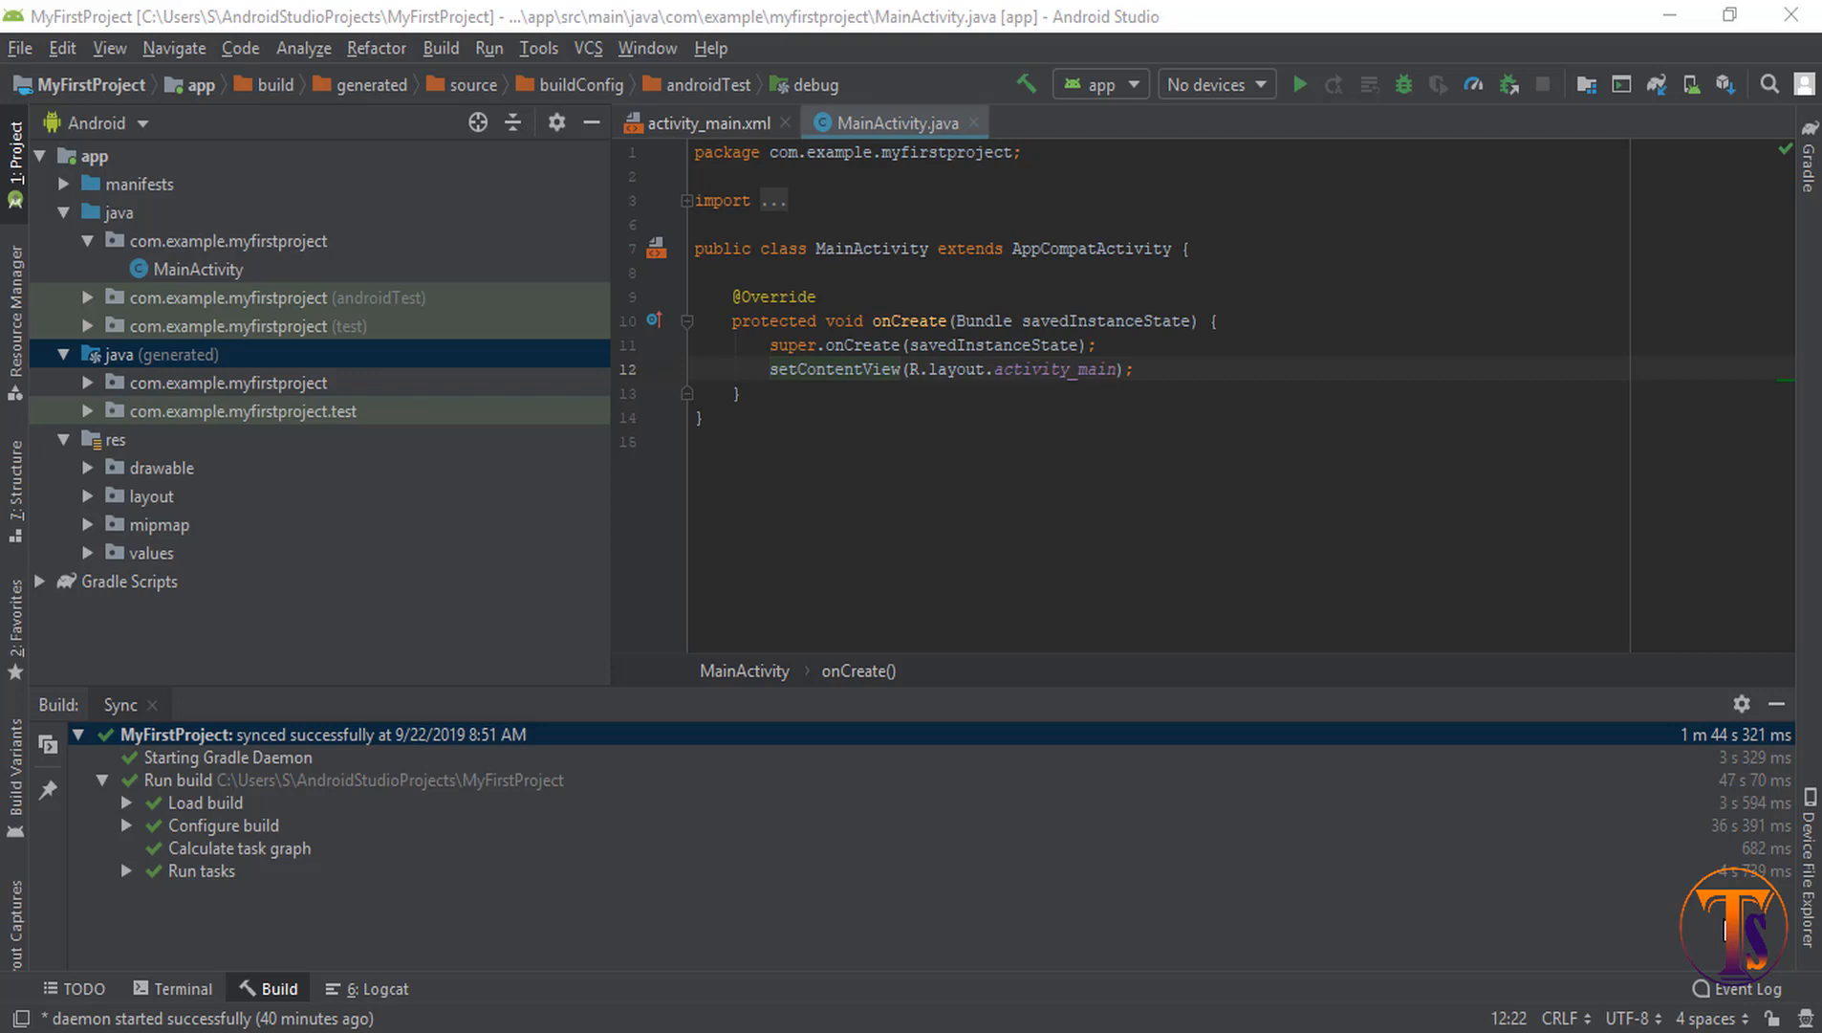
# Step: Start creating a virtual device using the Pixel 2 XL phone hardware definition
pyautogui.click(1690, 85)
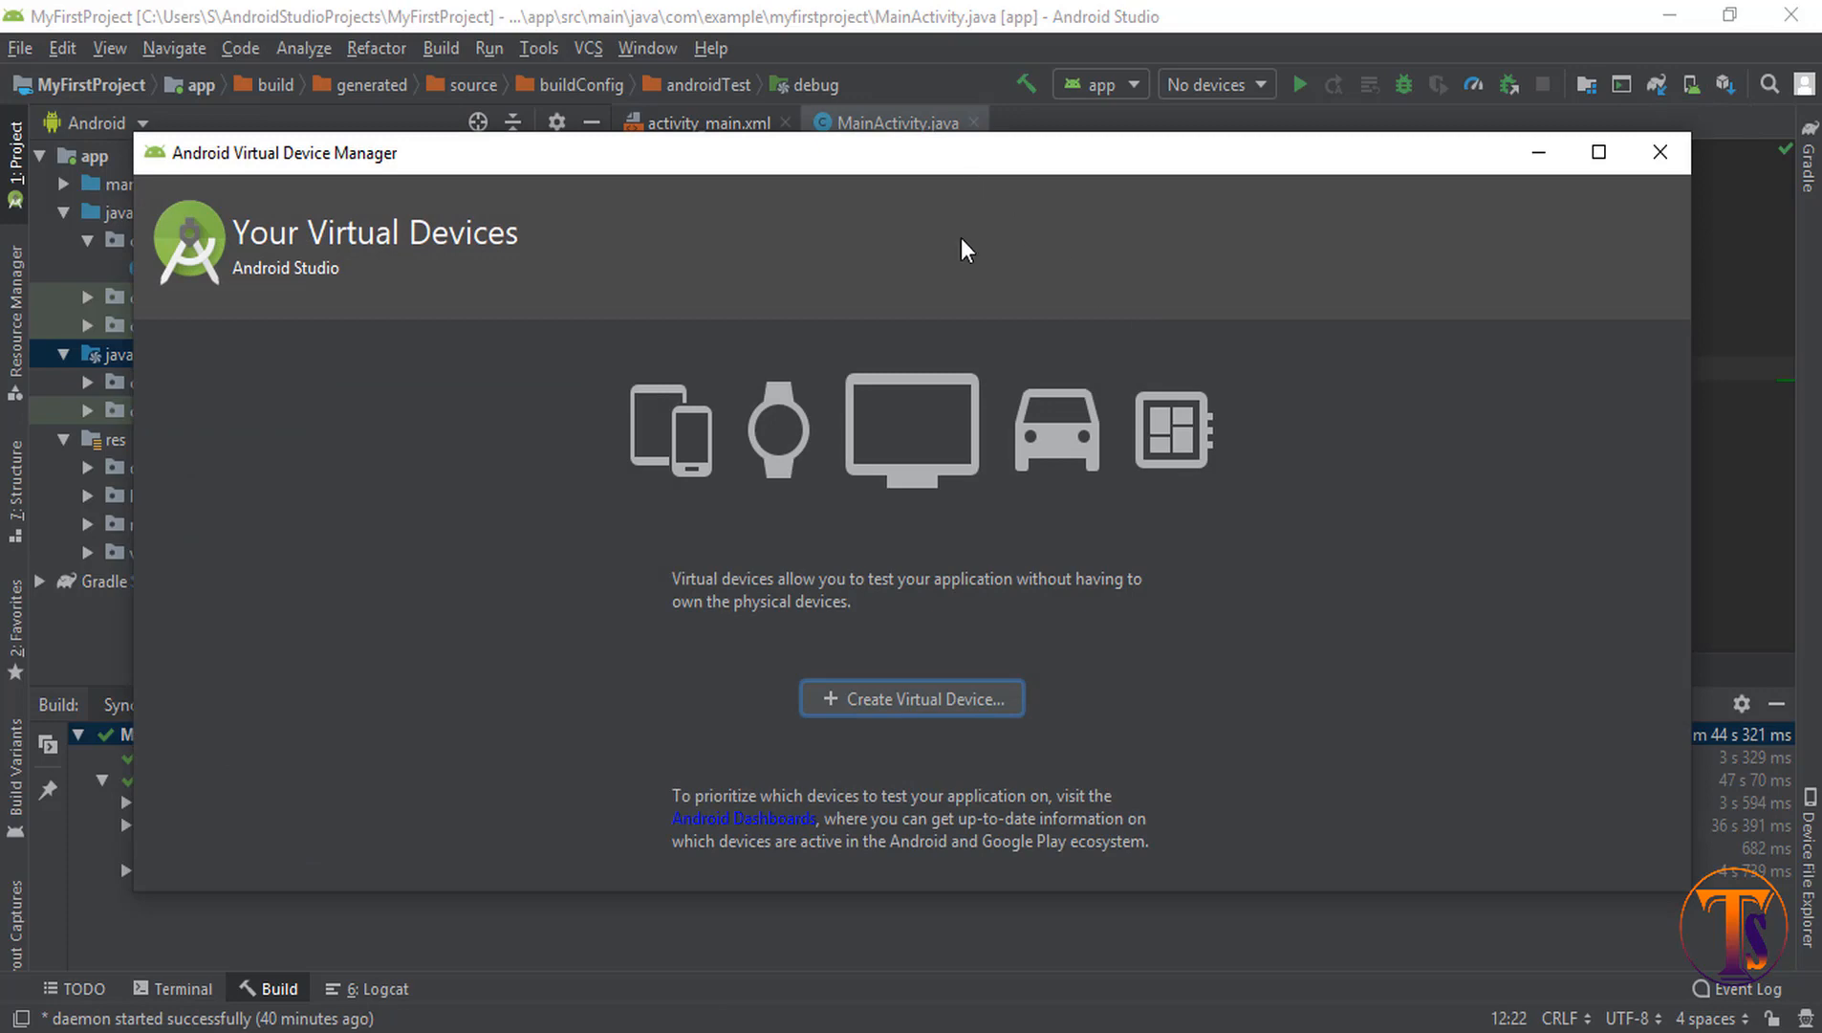
pyautogui.click(937, 698)
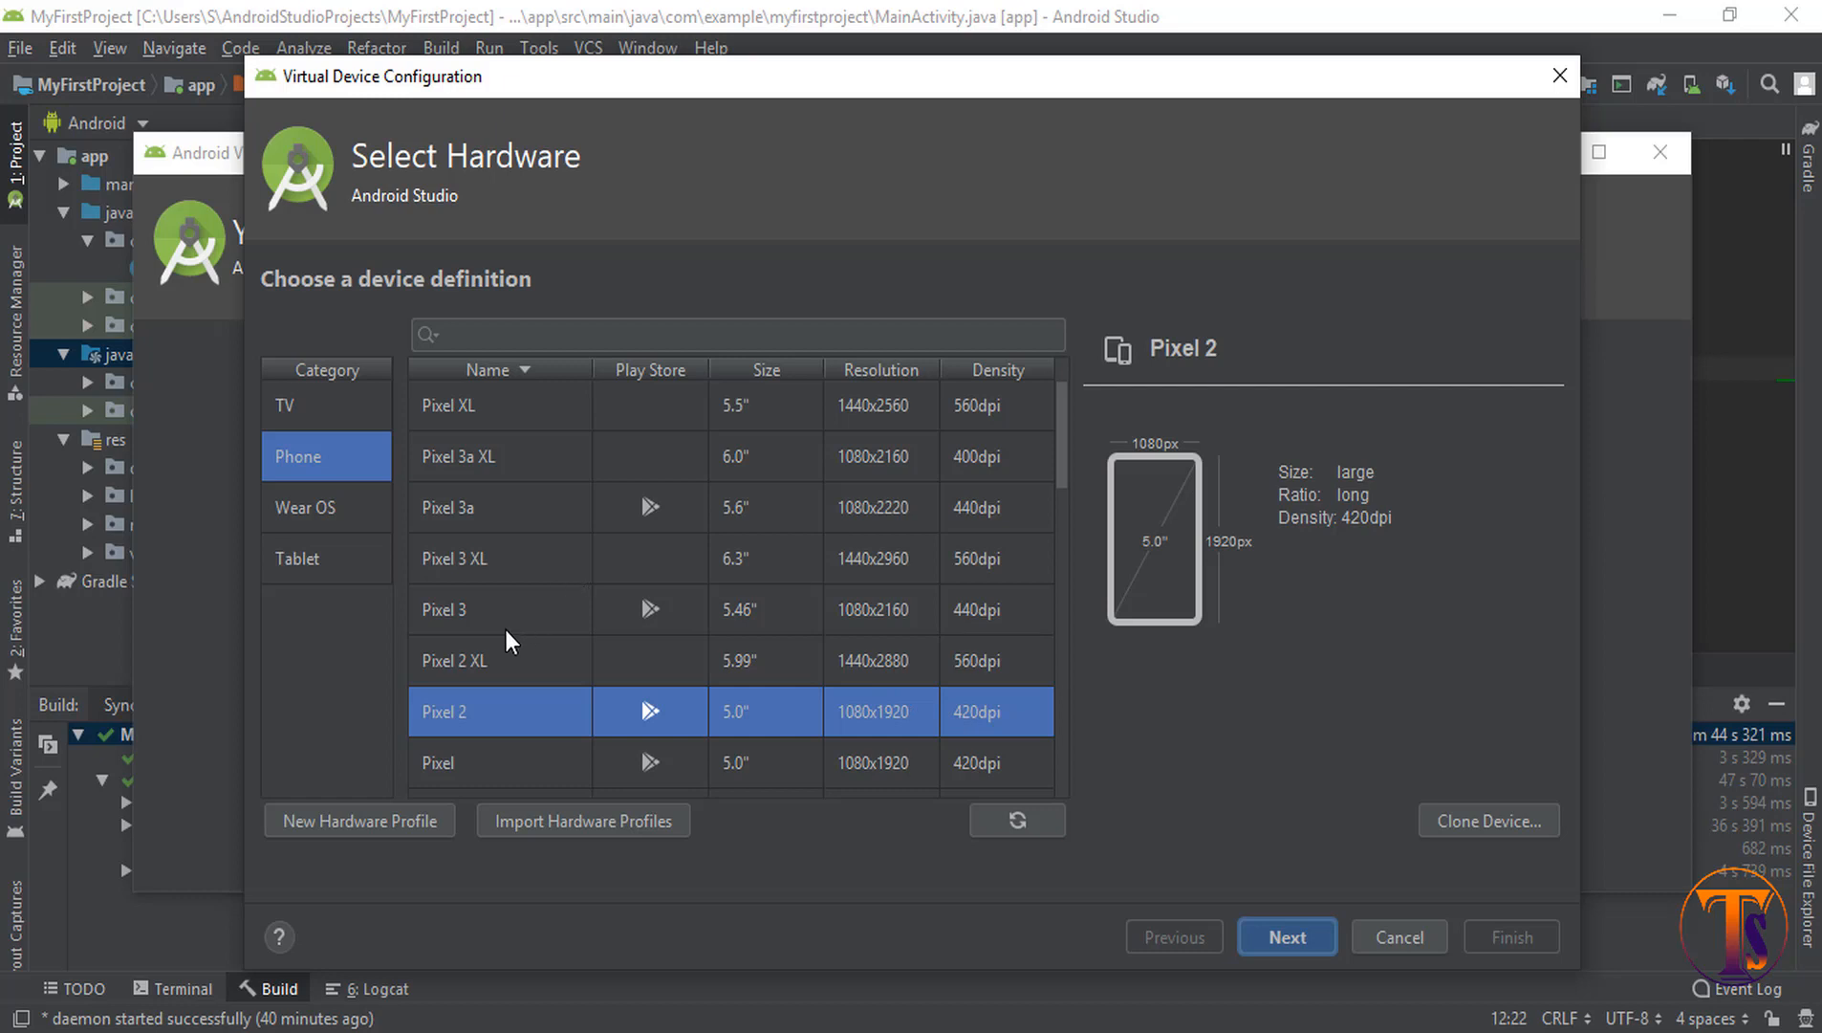
pyautogui.click(475, 658)
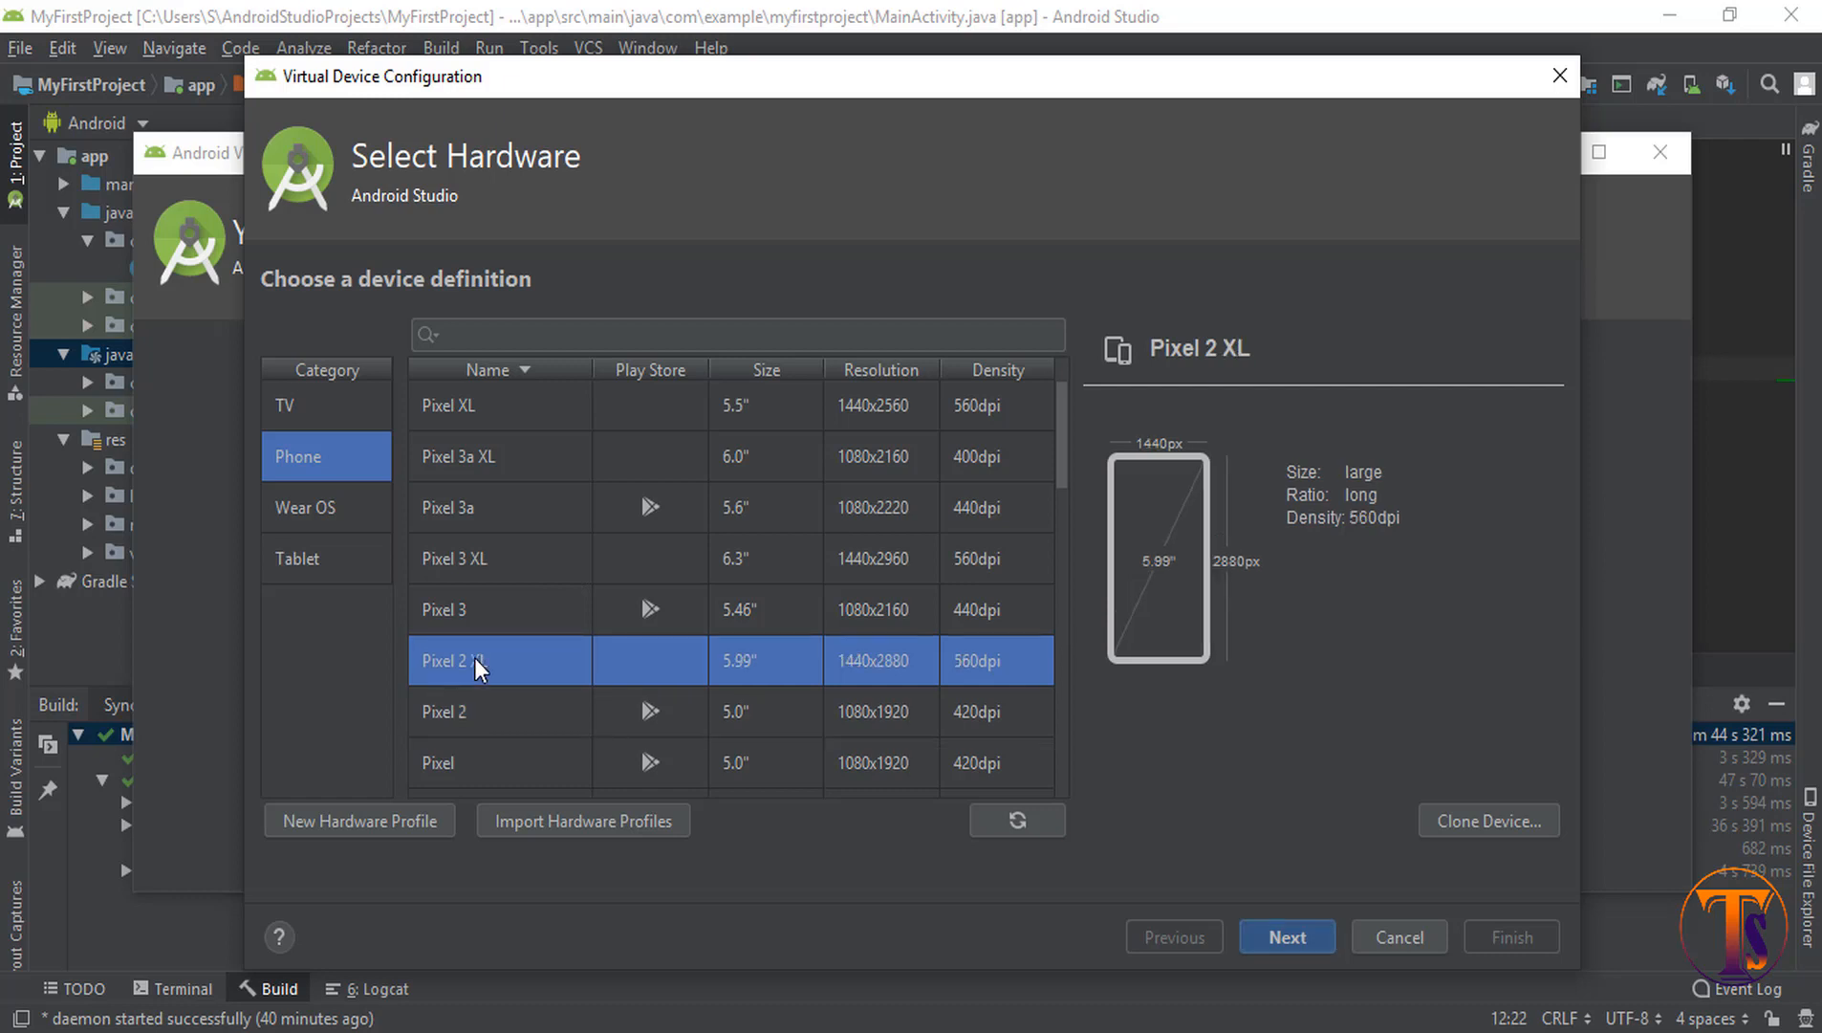
pyautogui.click(1284, 935)
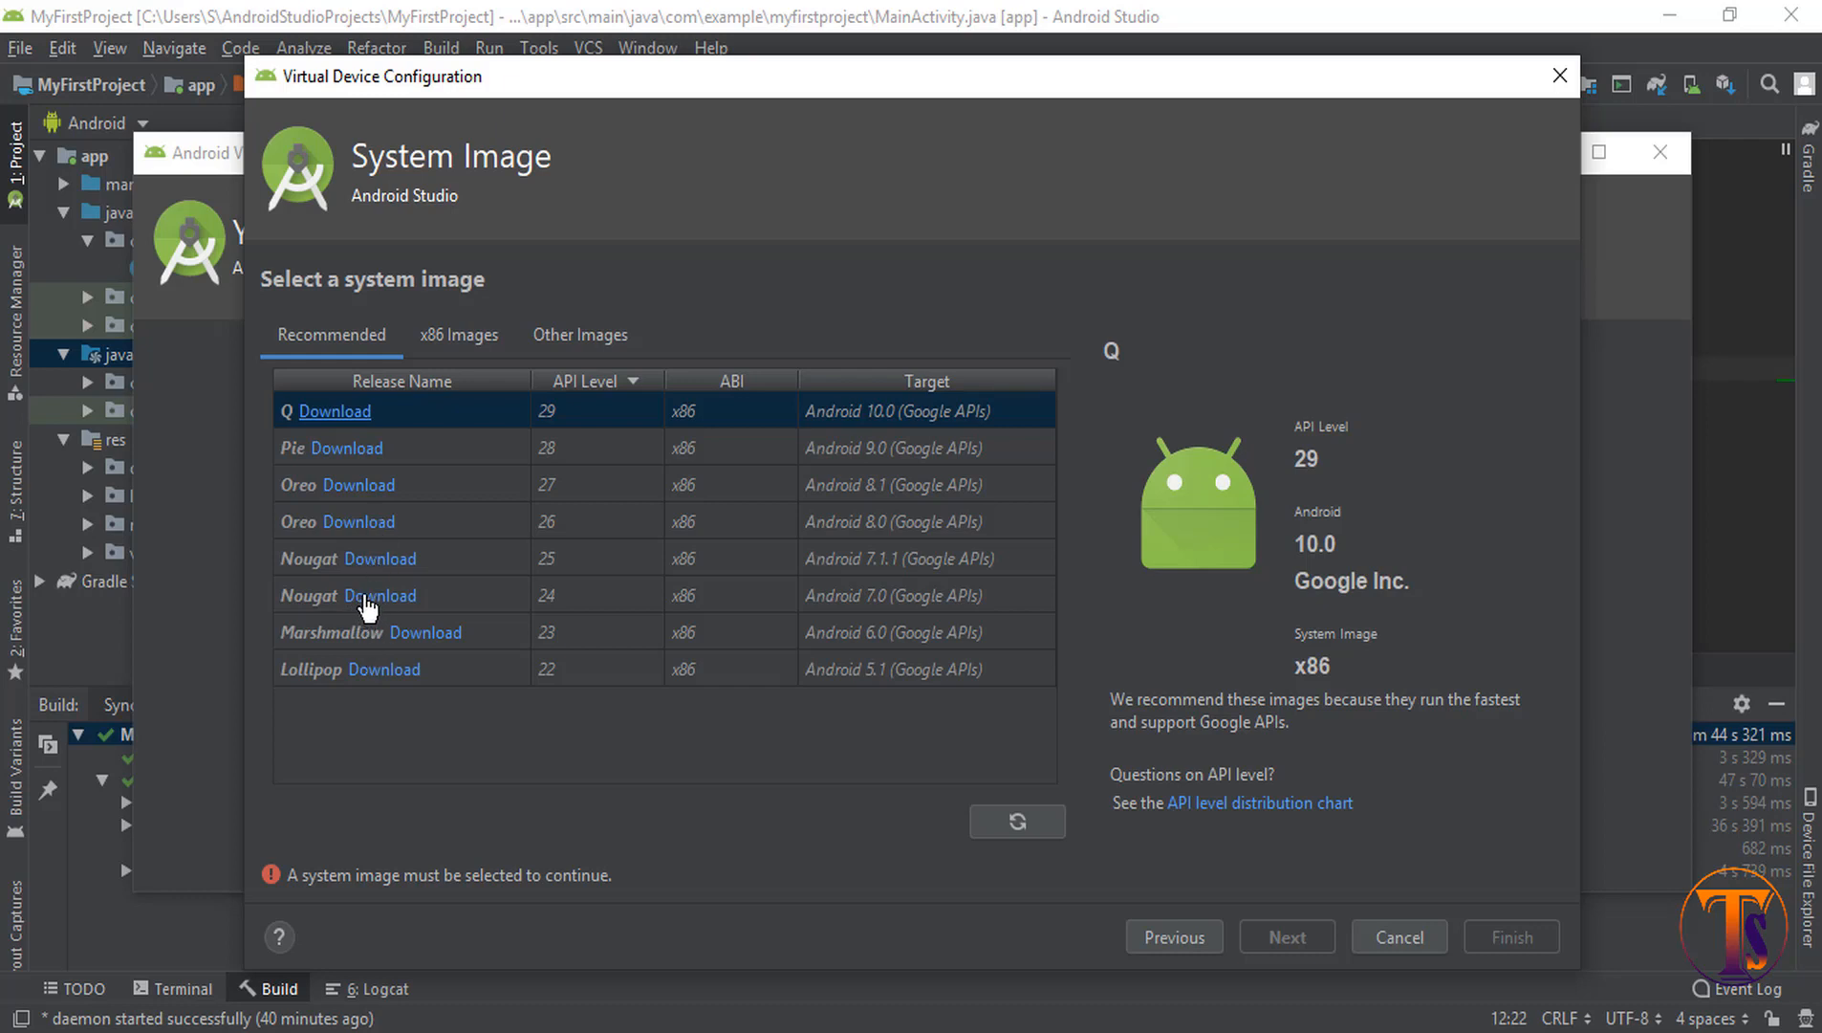
# Step: Download the Nougat API 24 (Android 7.0, x86) system image and finish creating the virtual device with it
pyautogui.click(364, 596)
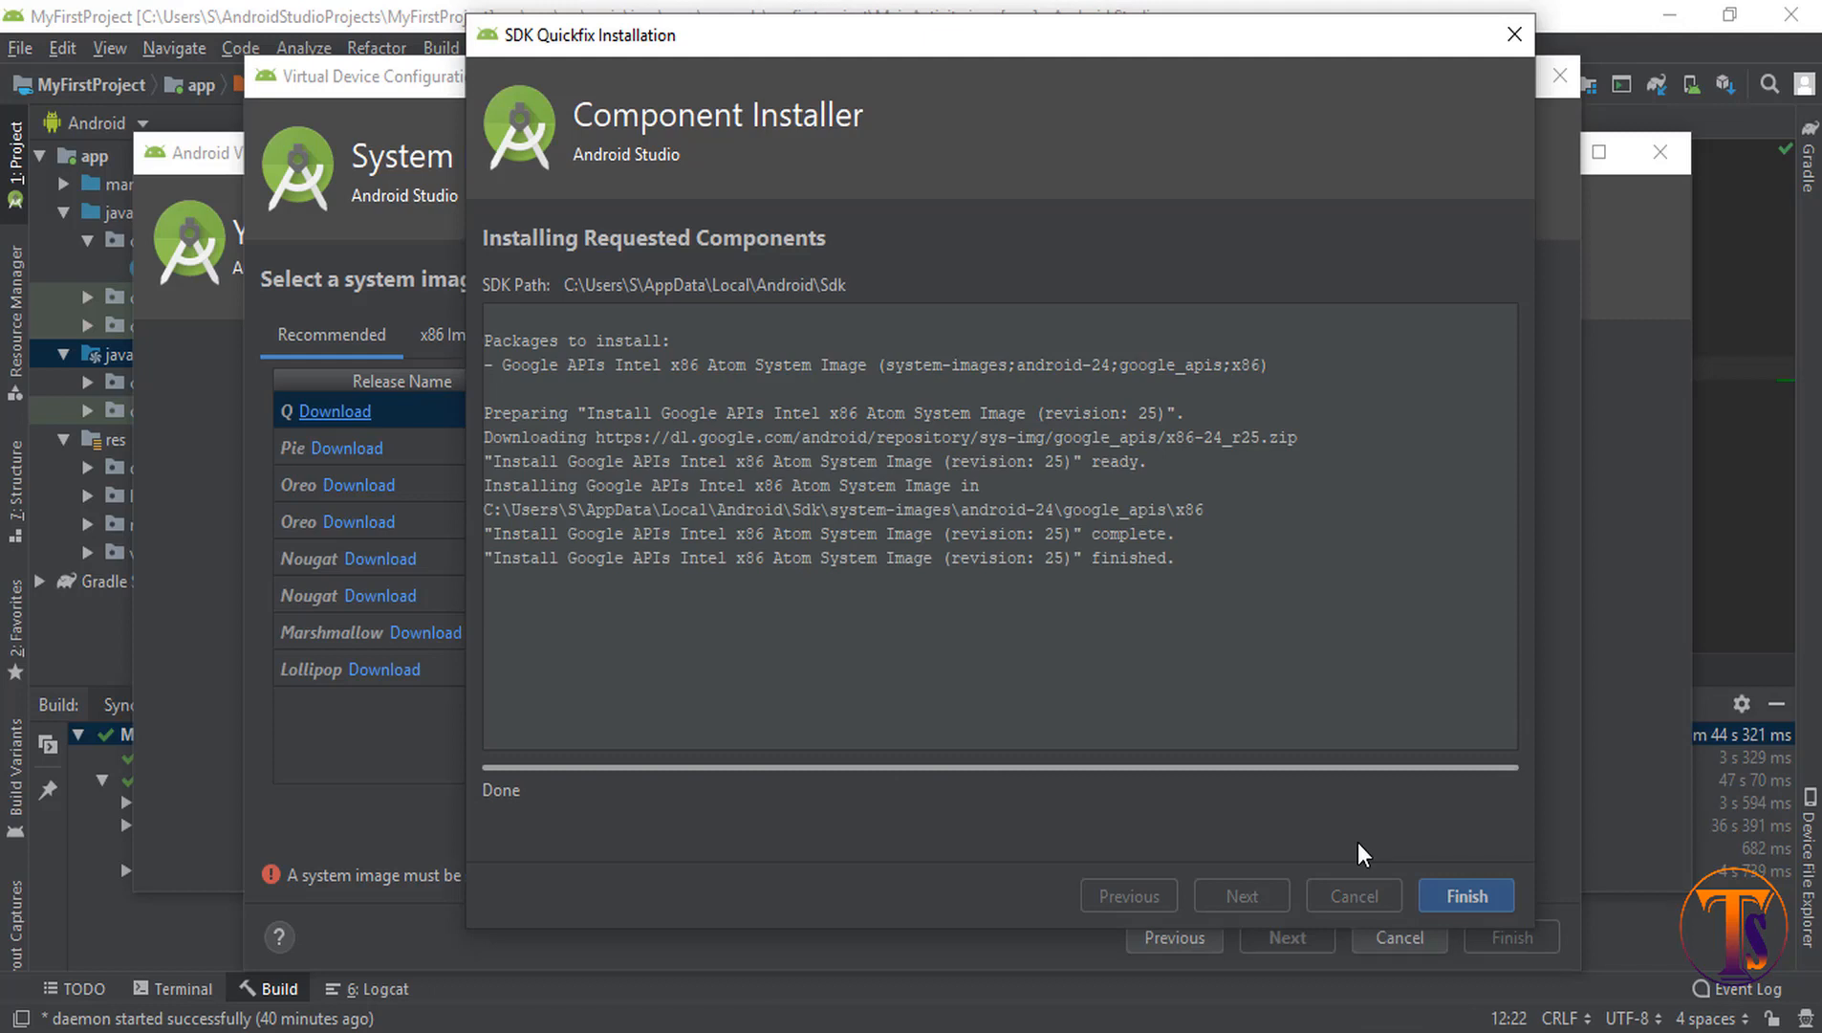
pyautogui.click(1435, 890)
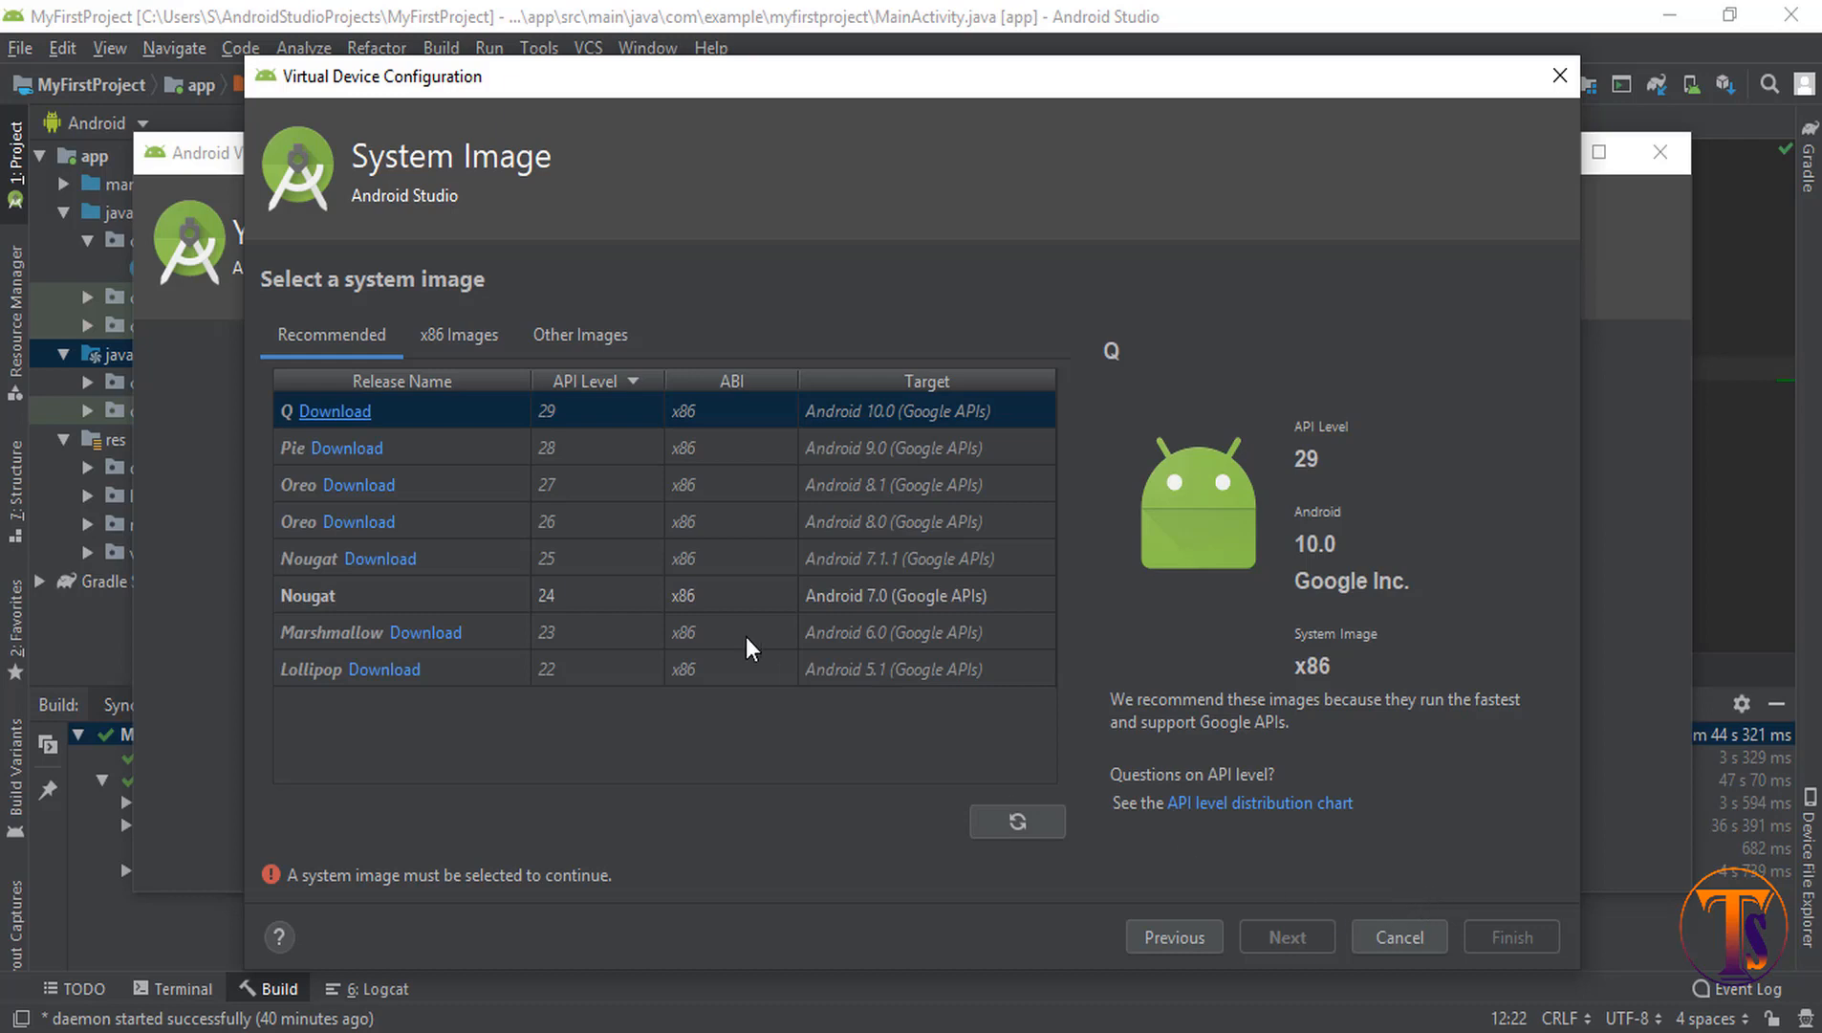
pyautogui.click(366, 591)
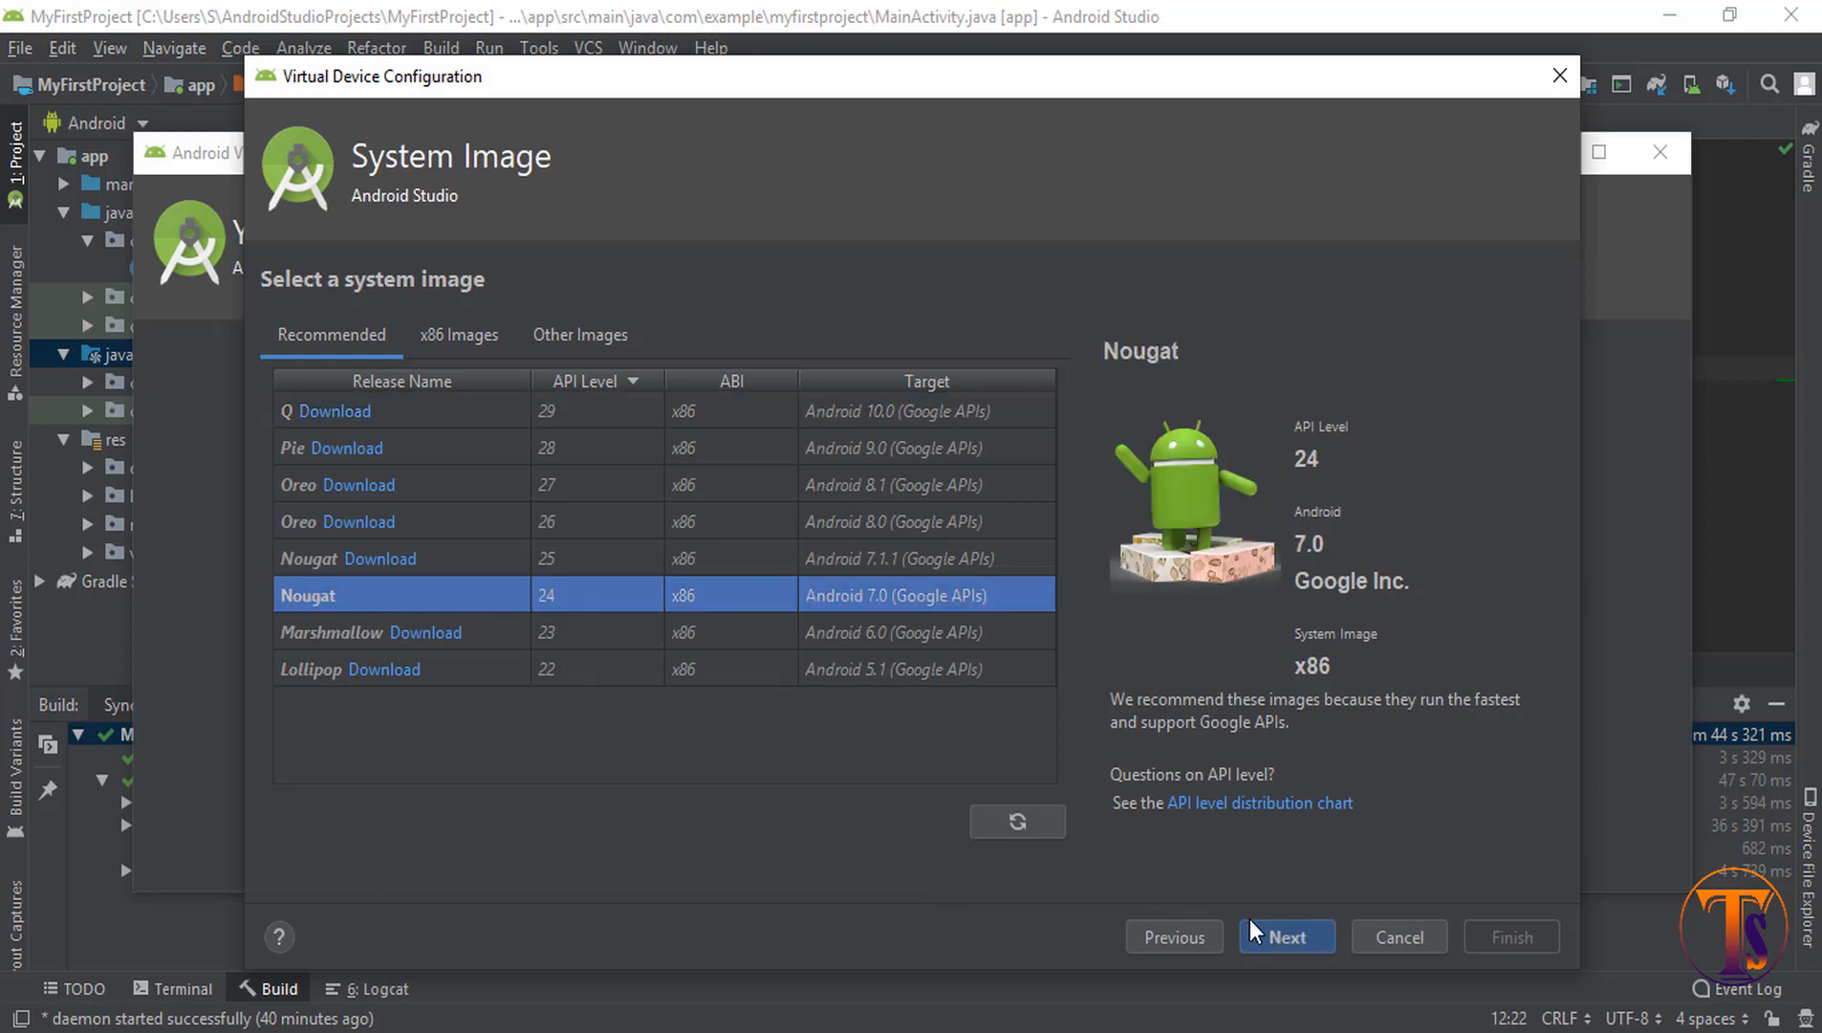
pyautogui.click(1301, 940)
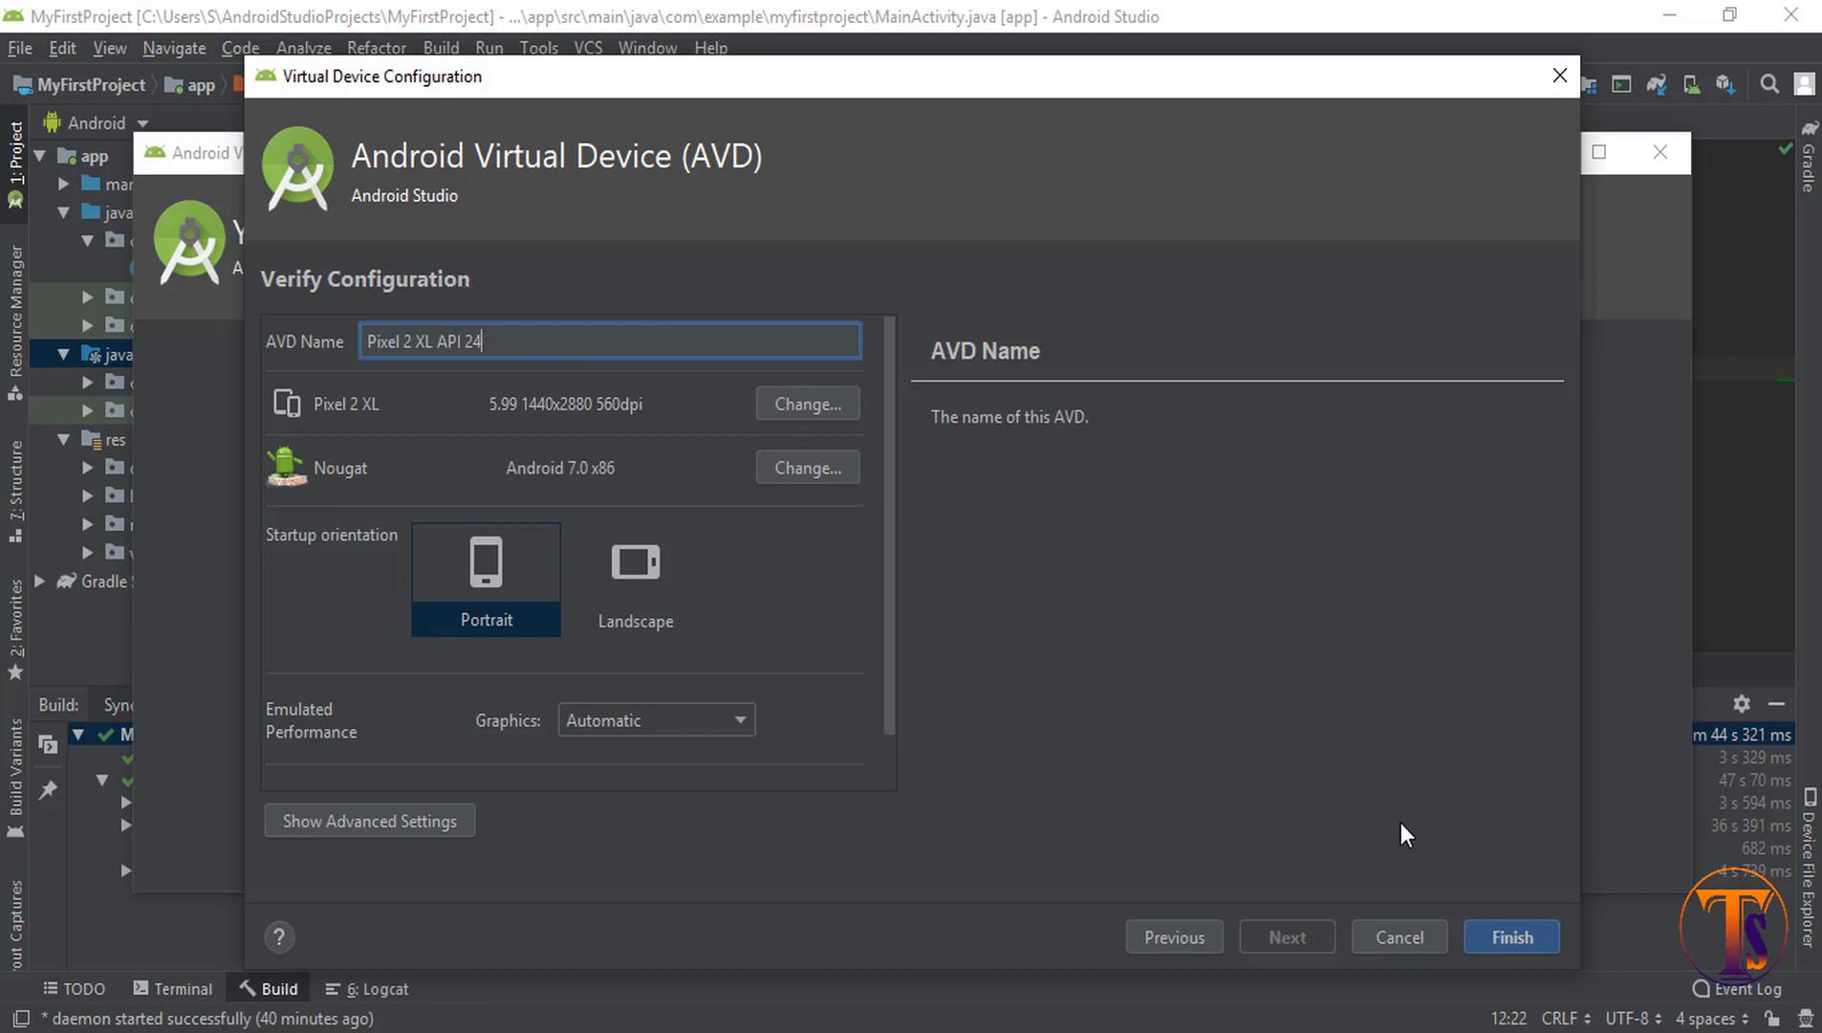
pyautogui.click(1526, 935)
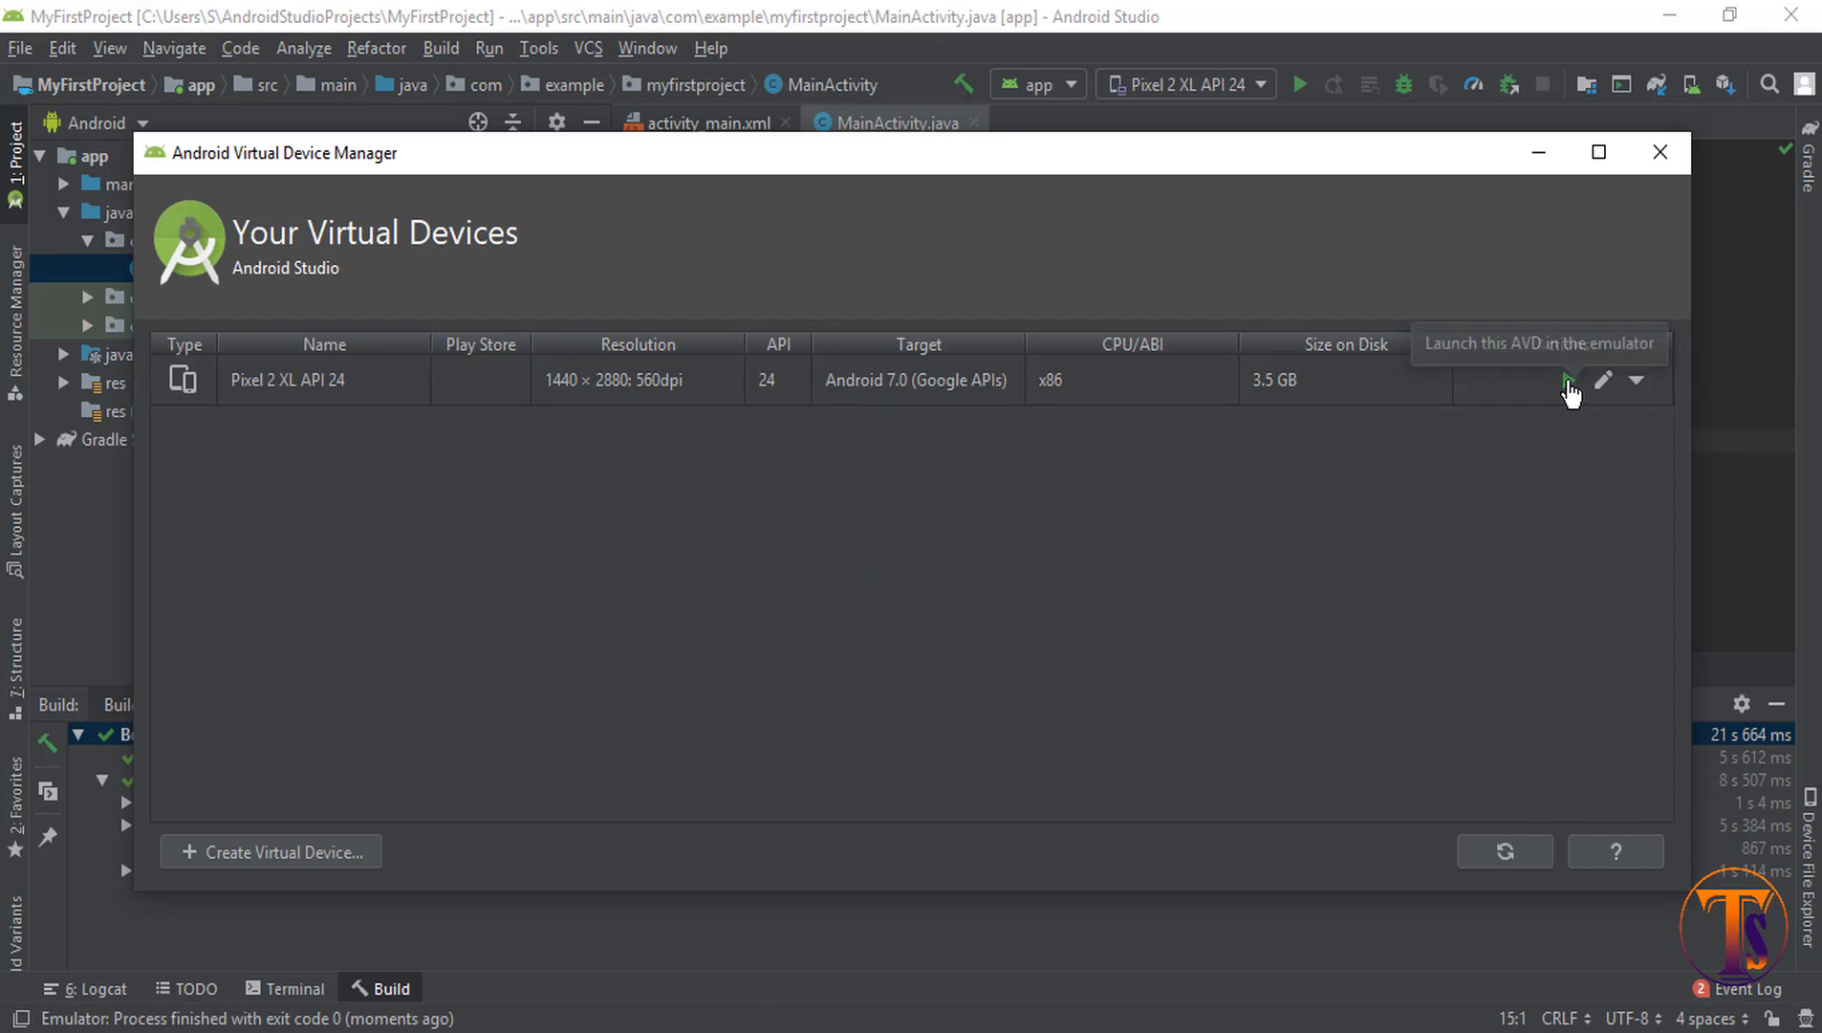
# Step: Try launching the Pixel 2 XL API 24 virtual device in the emulator, then shut the emulator down
pyautogui.click(1568, 383)
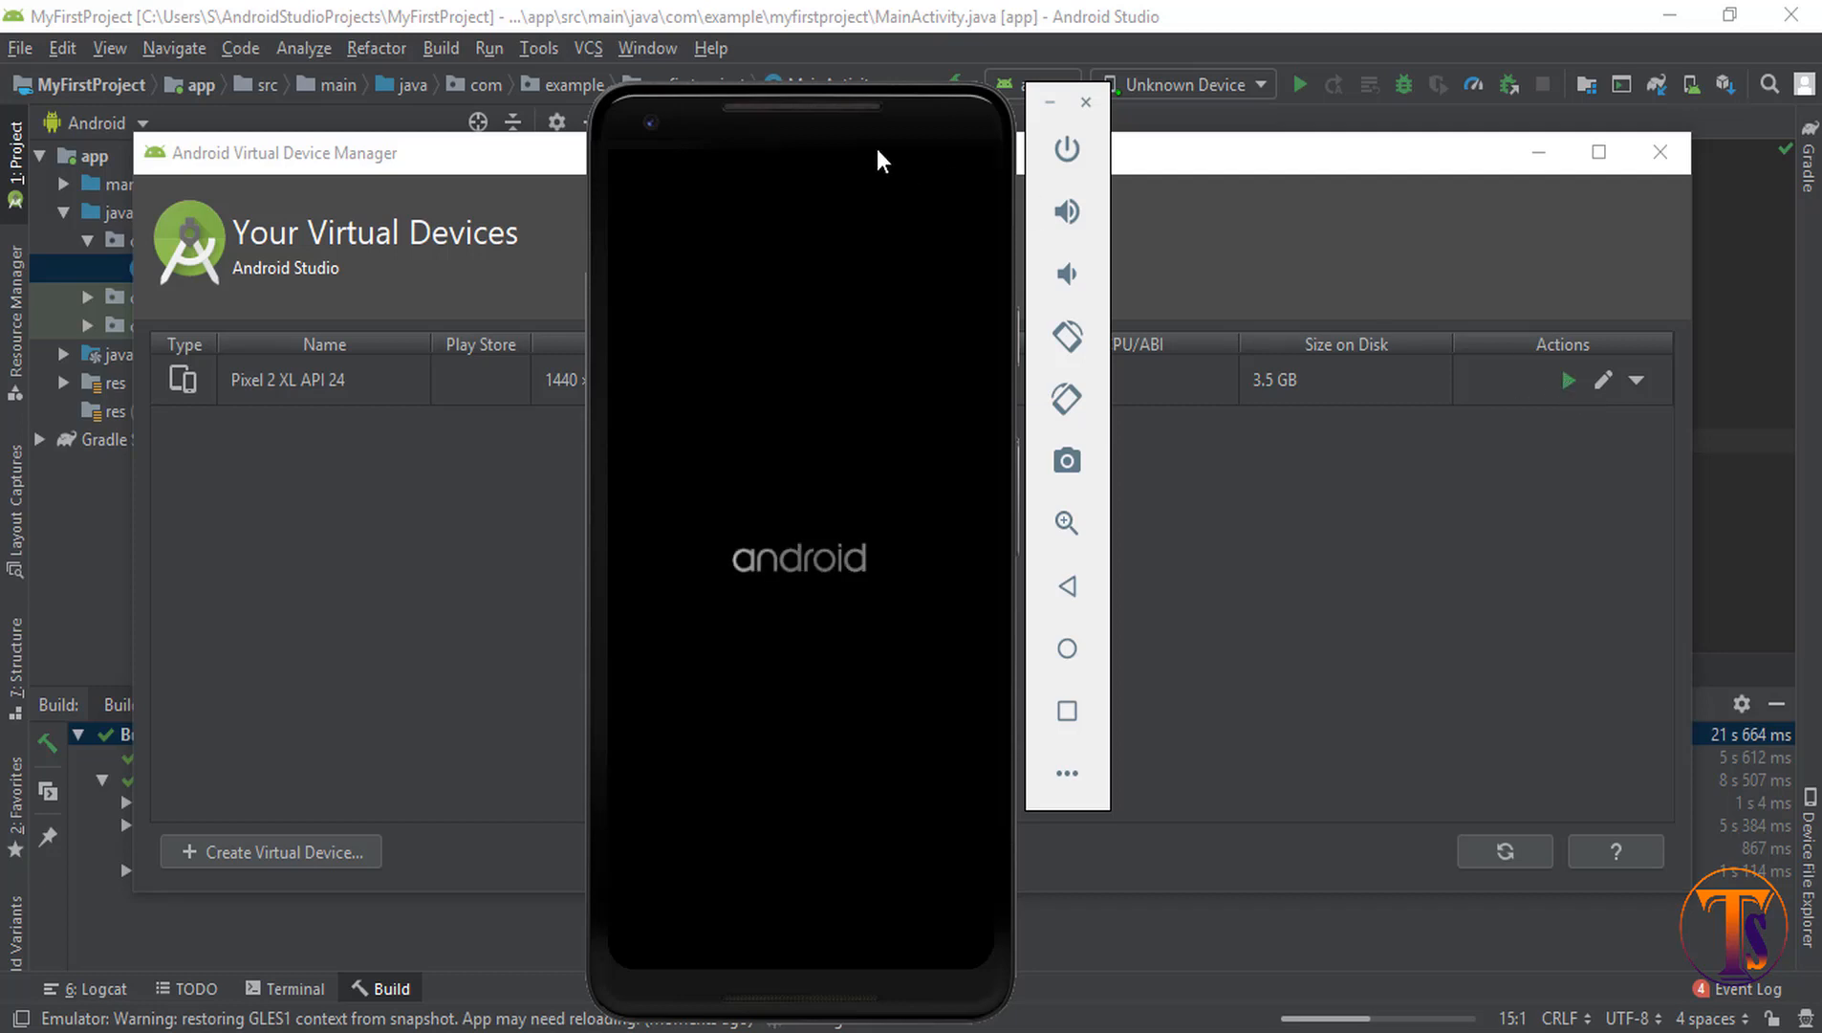
pyautogui.moveTo(788, 113); pyautogui.dragTo(1030, 67)
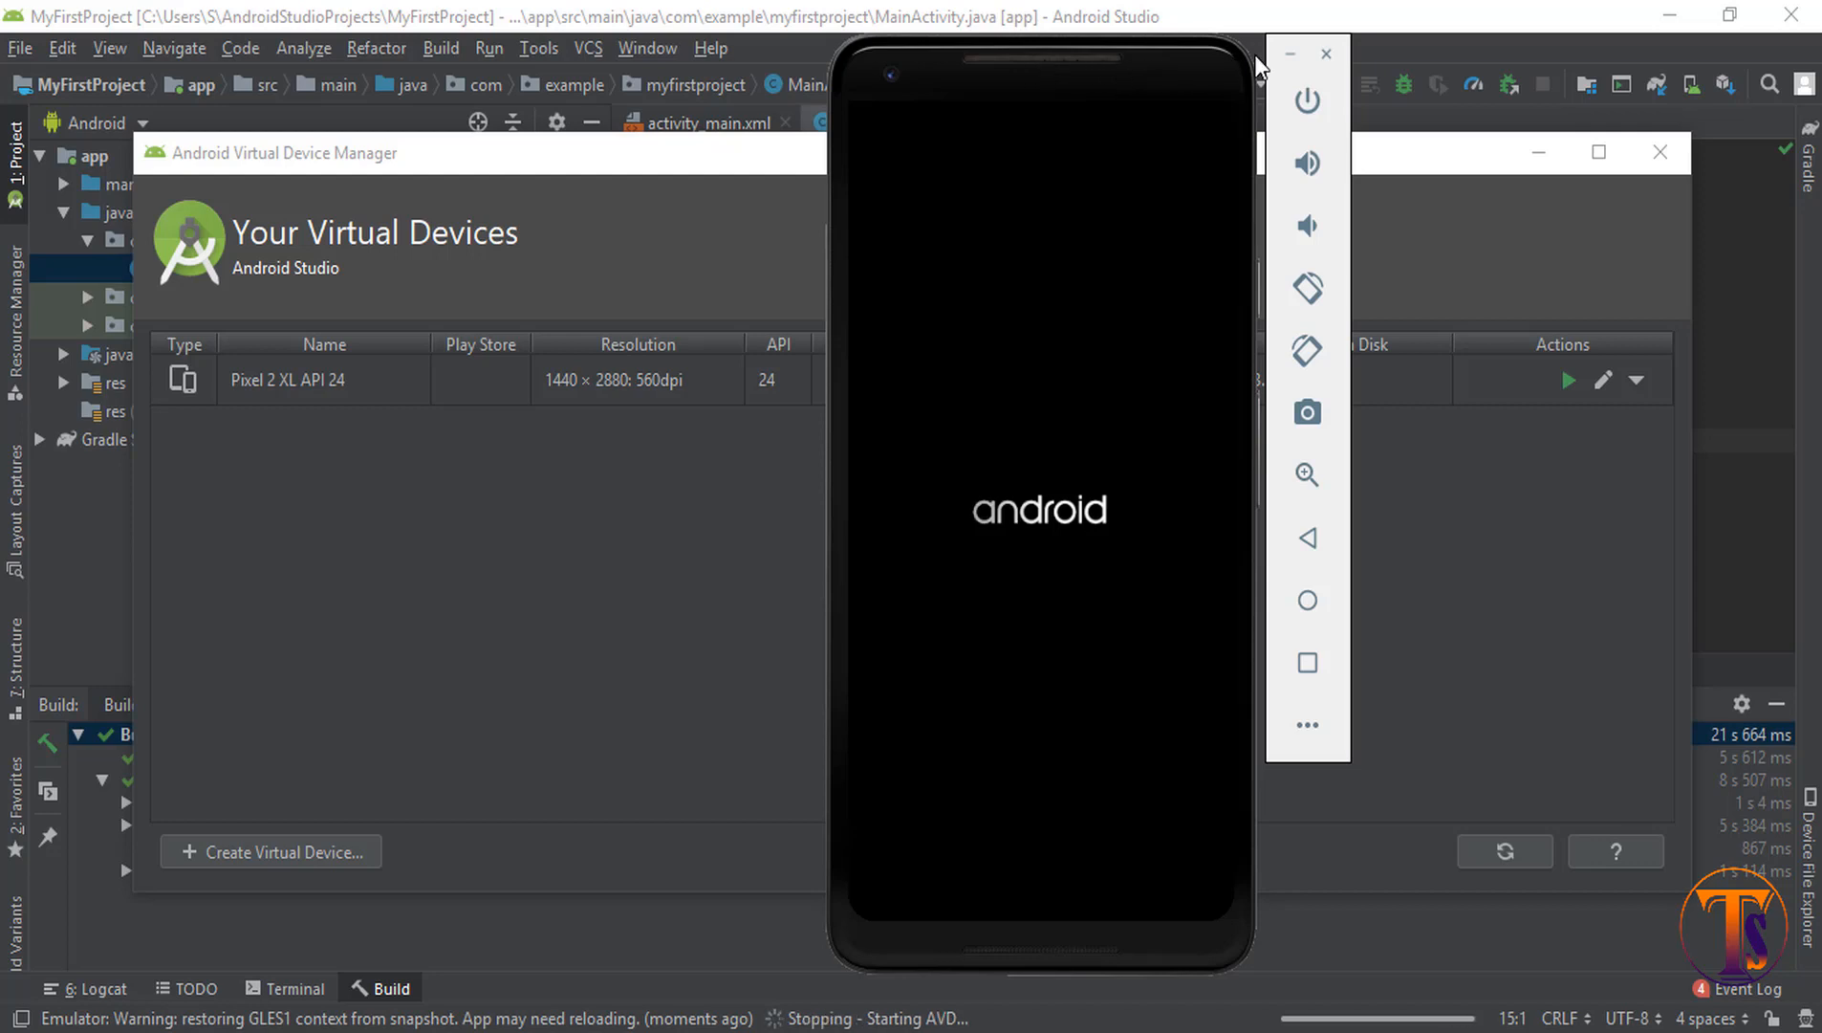
pyautogui.click(1324, 54)
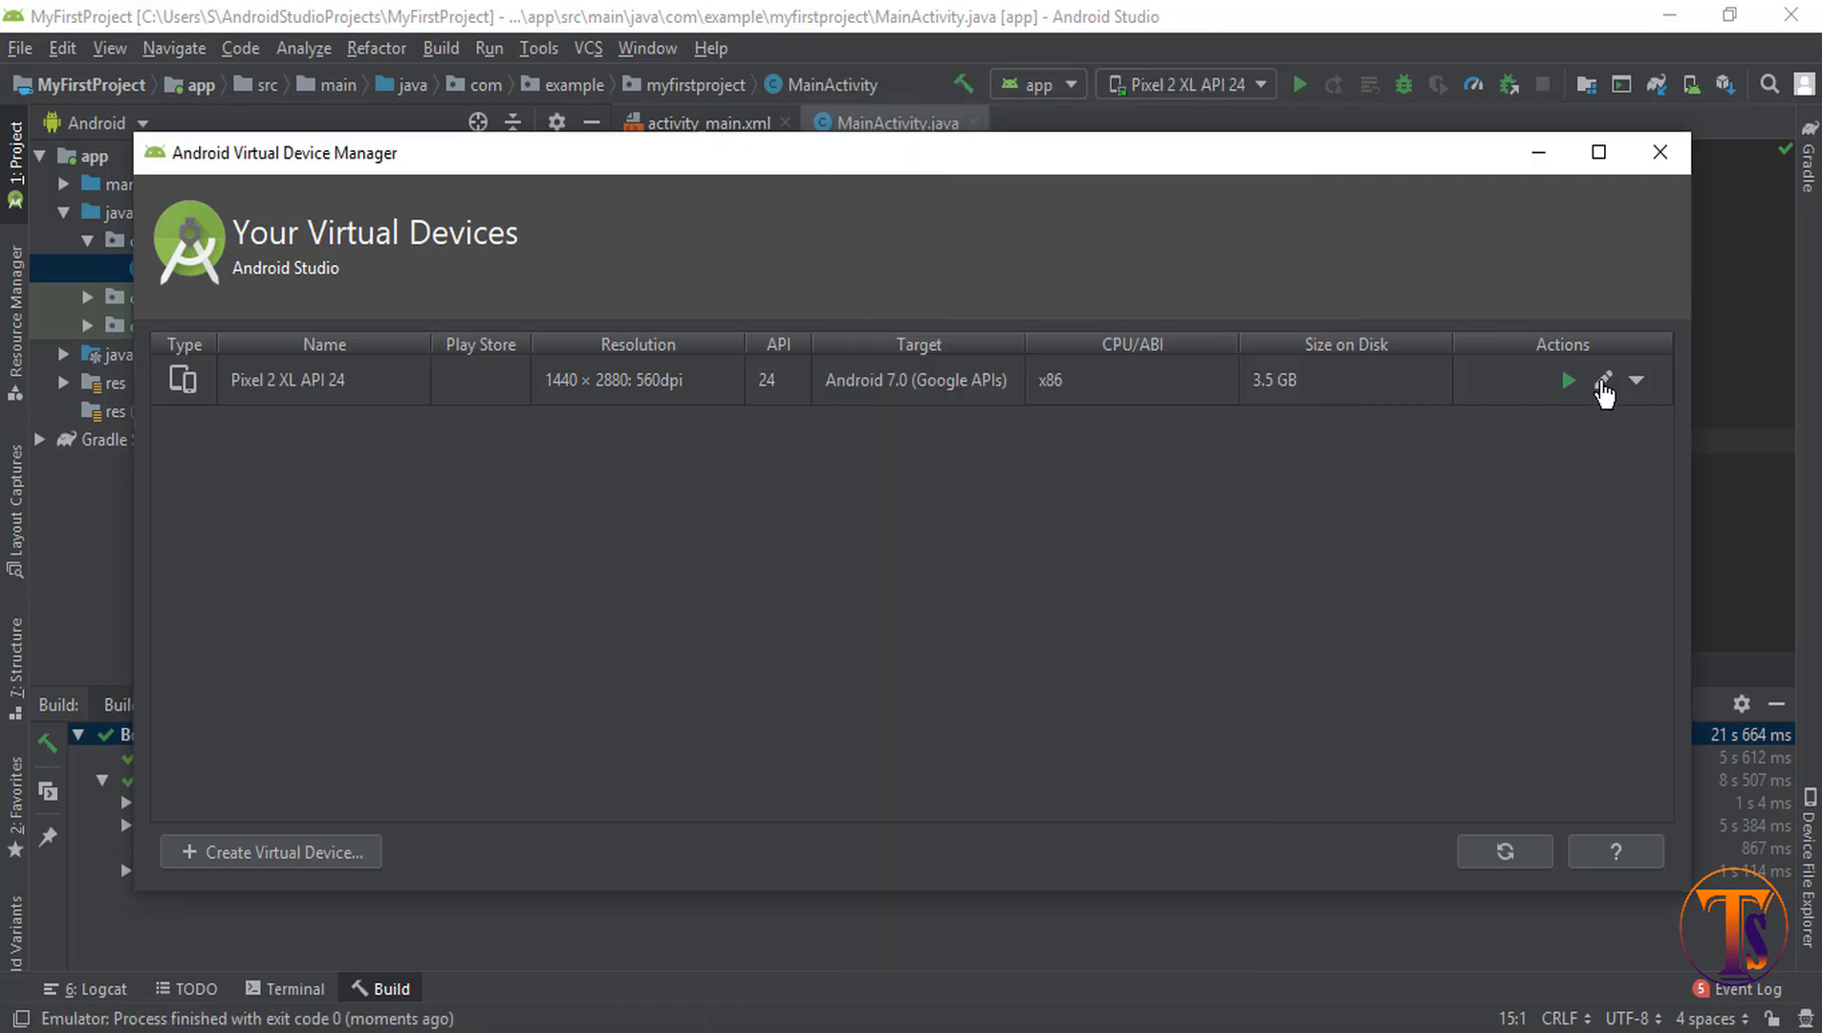
# Step: Edit the virtual device to use the Pixel 3 XL hardware definition and save the configuration
pyautogui.click(1603, 383)
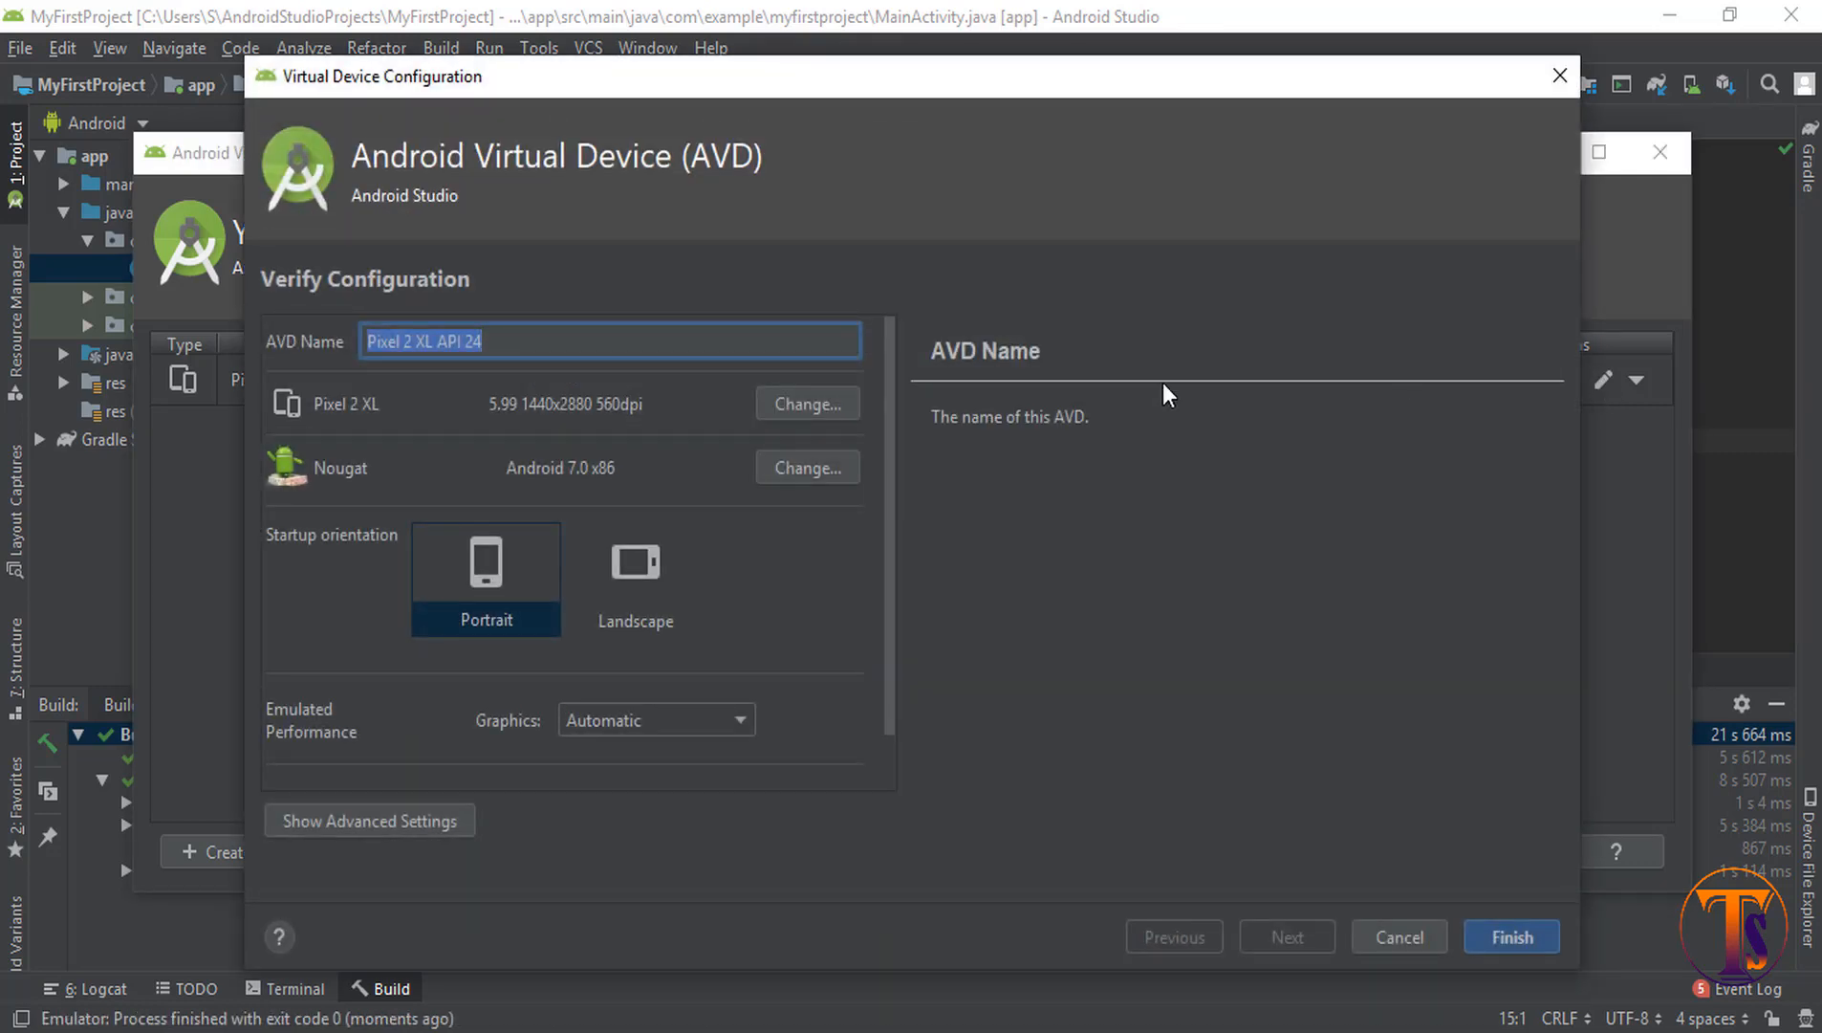
pyautogui.click(801, 405)
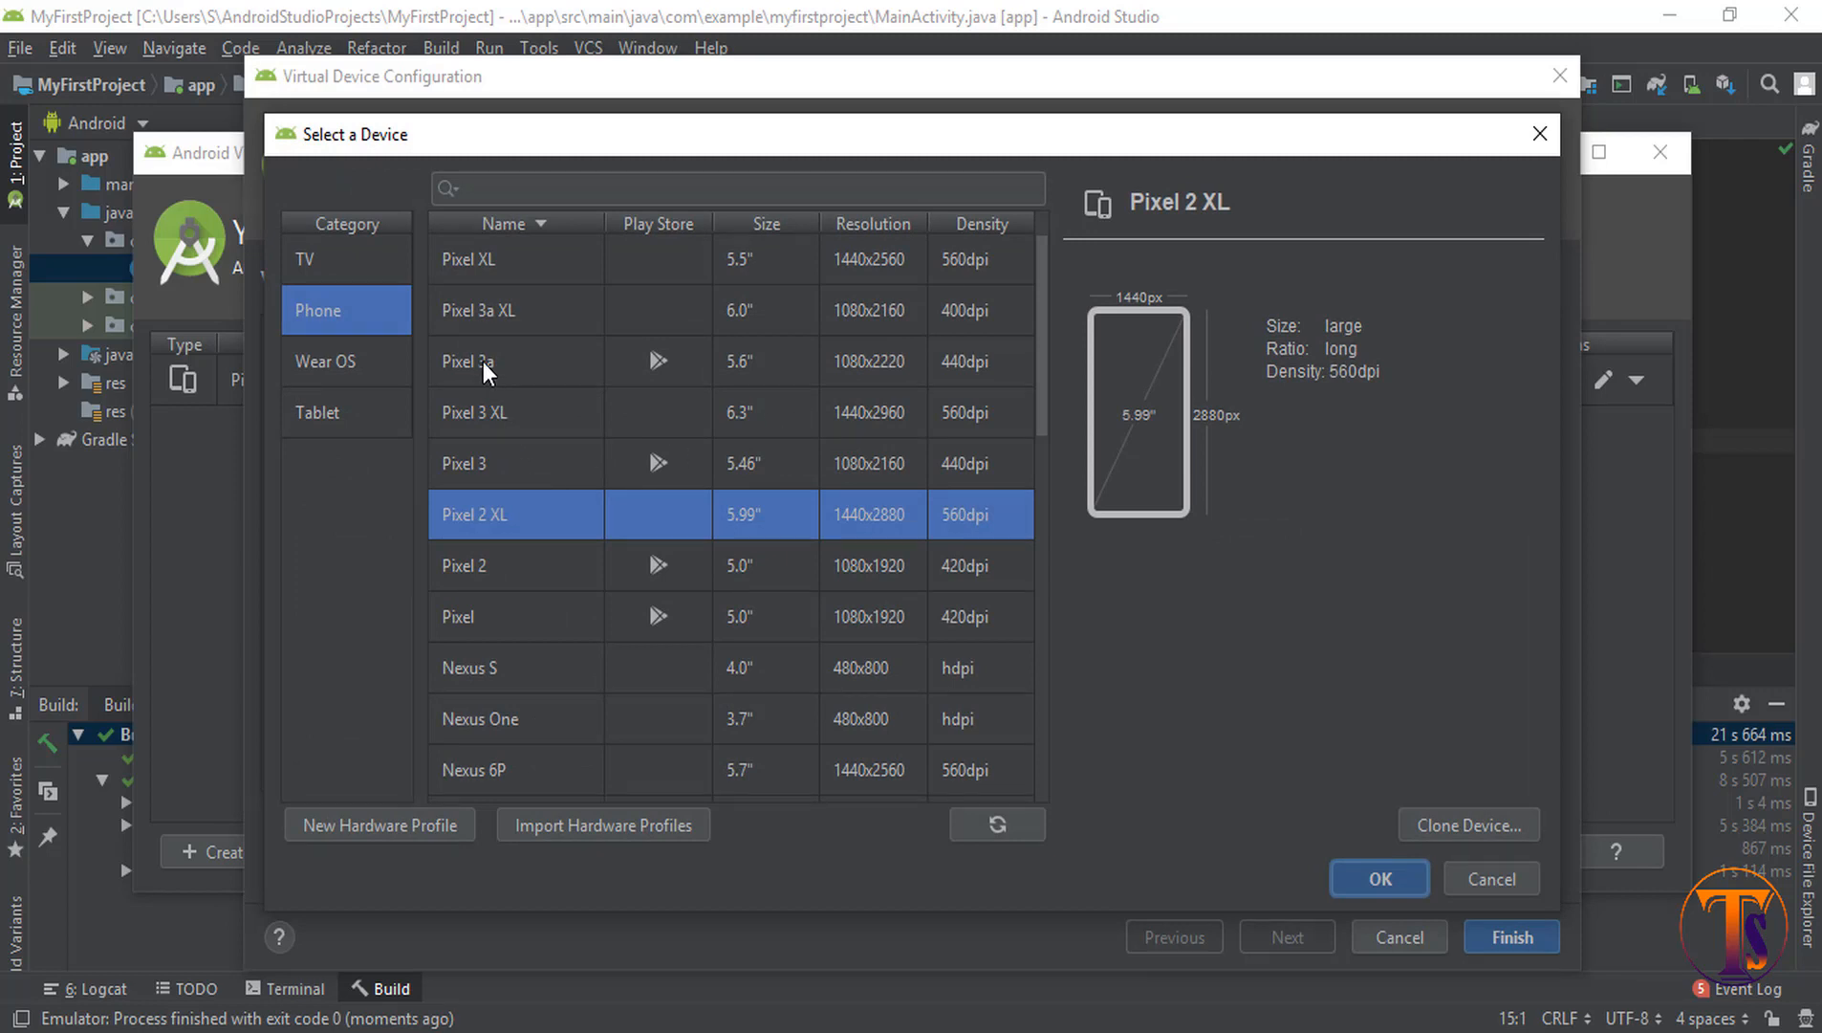
pyautogui.click(509, 411)
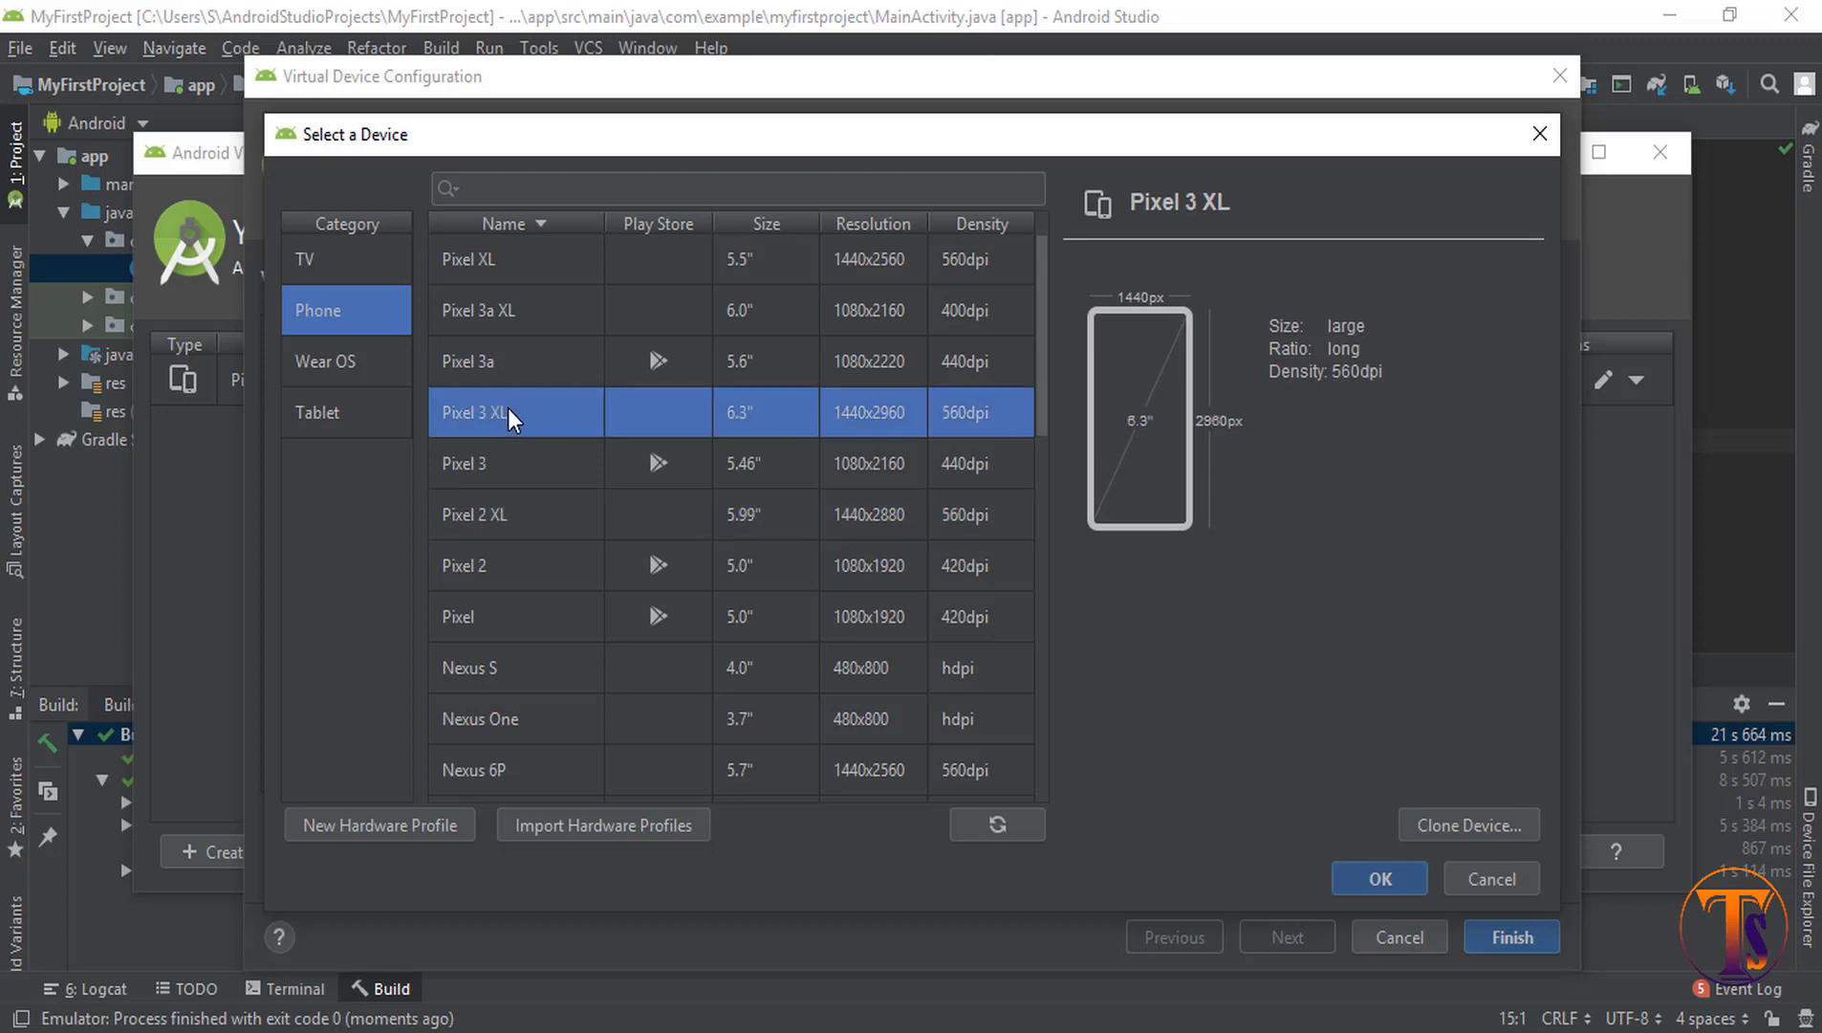
pyautogui.click(1376, 873)
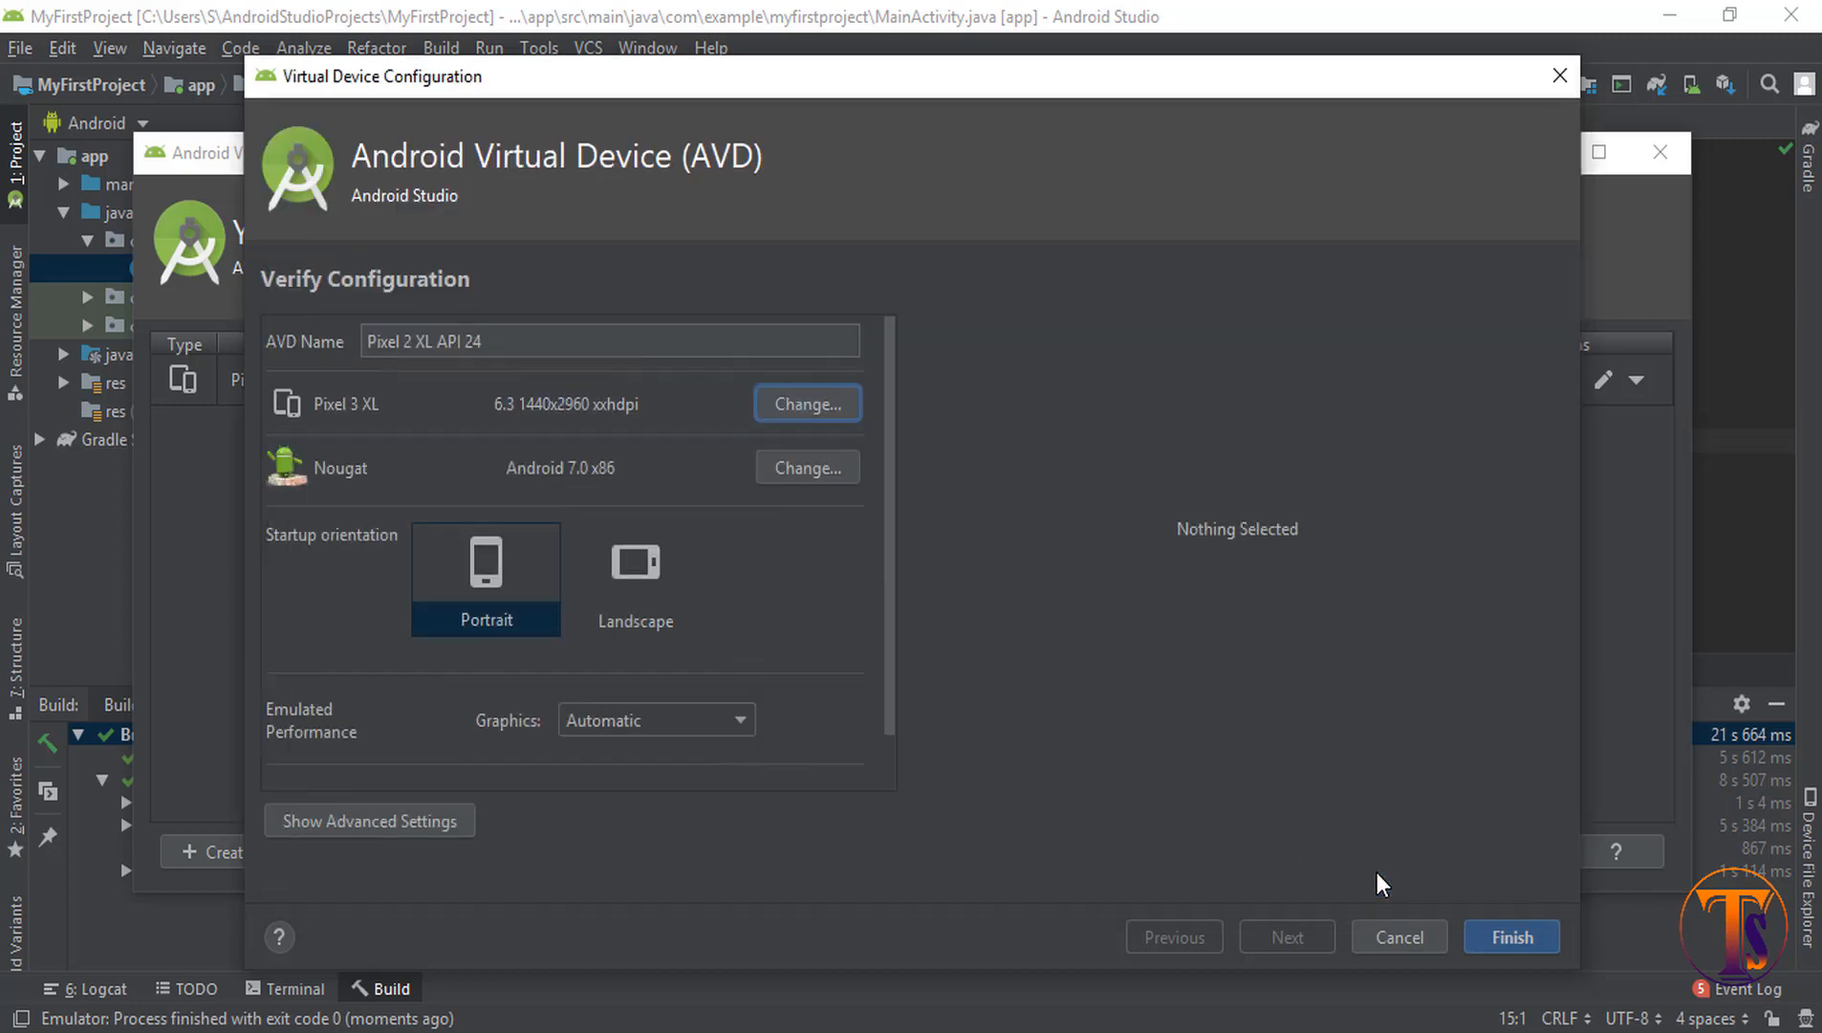
pyautogui.click(1481, 938)
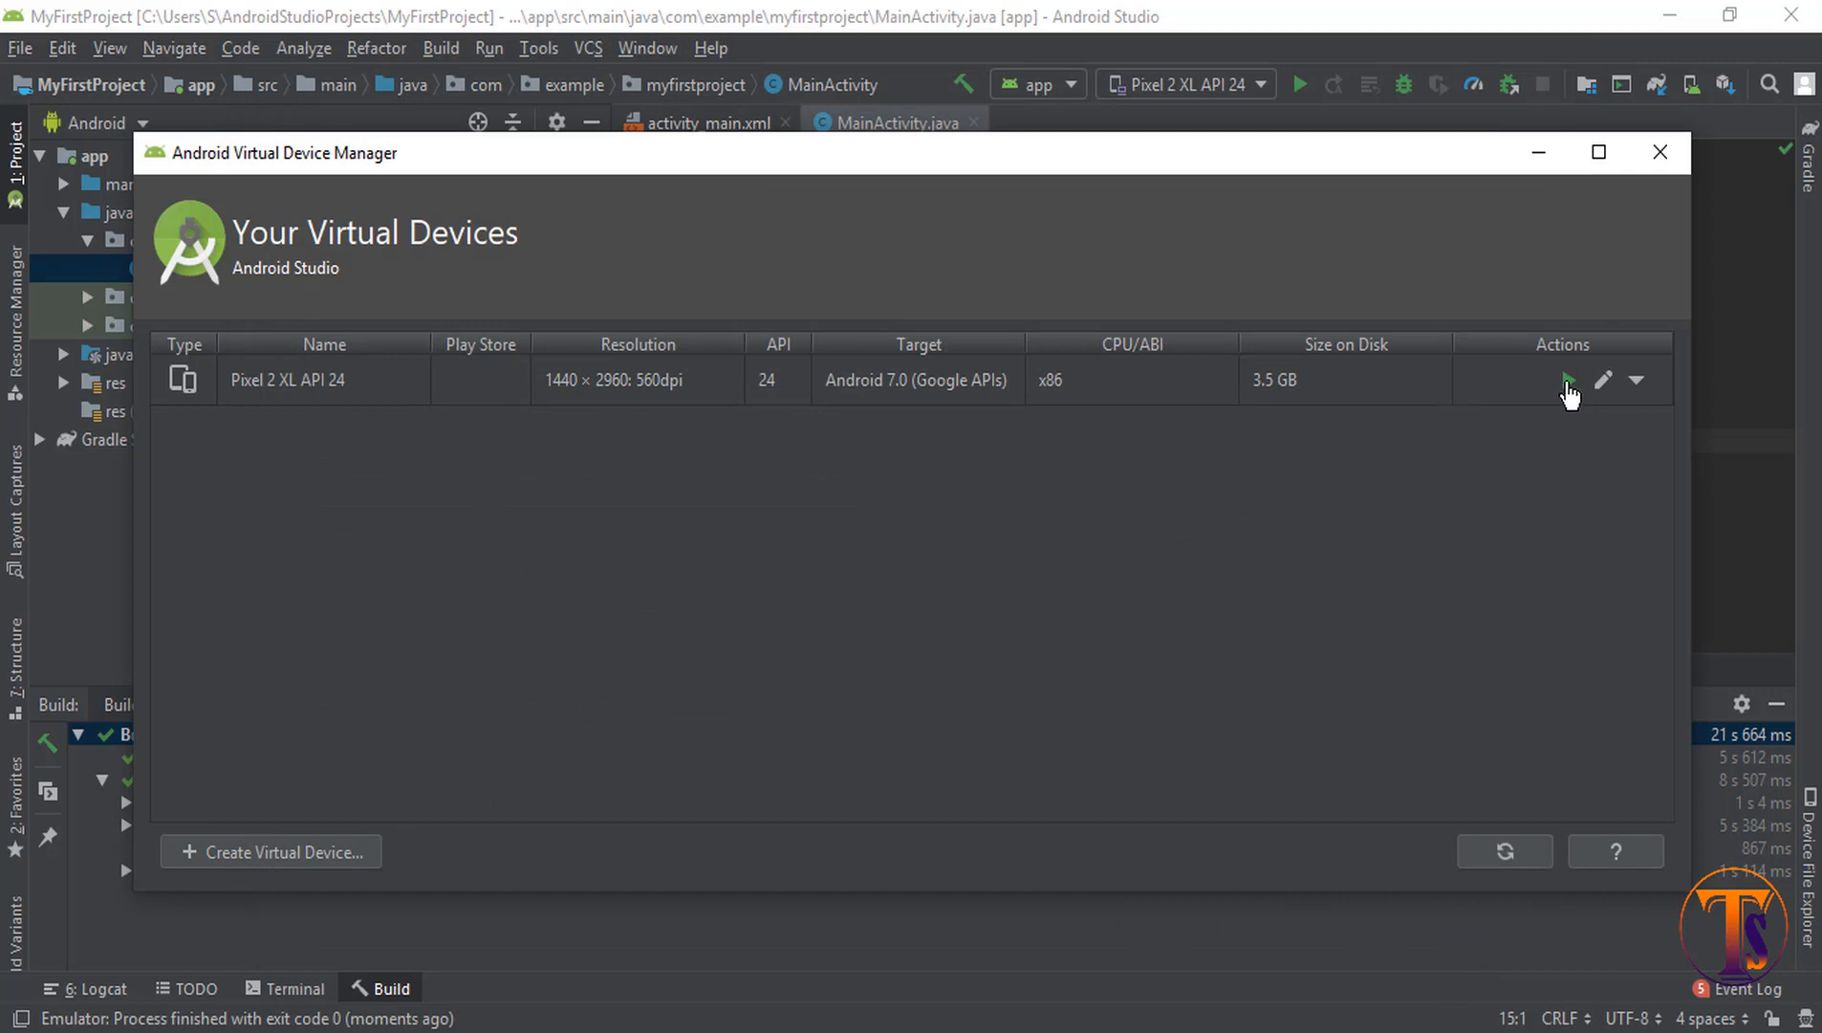
# Step: Try launching the virtual device with its Pixel 3 XL hardware, dismiss the cold boot notice and close the emulator
pyautogui.click(1568, 382)
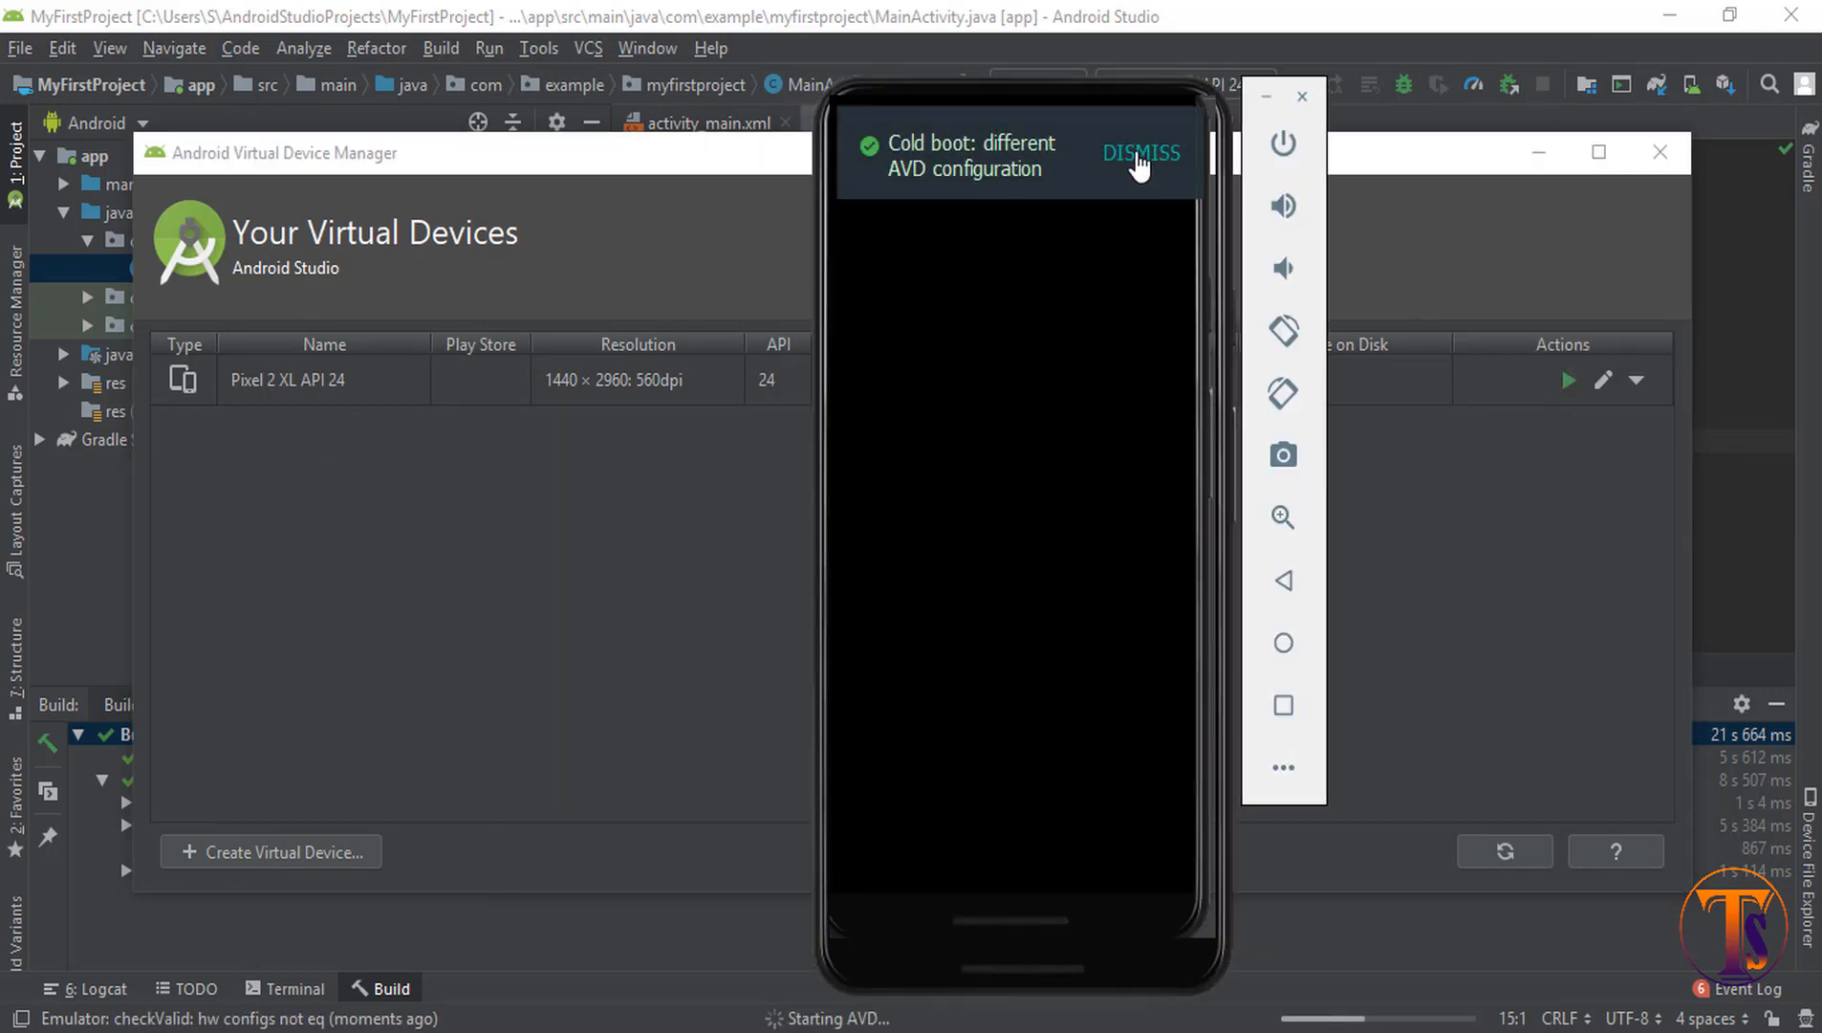
pyautogui.click(1140, 154)
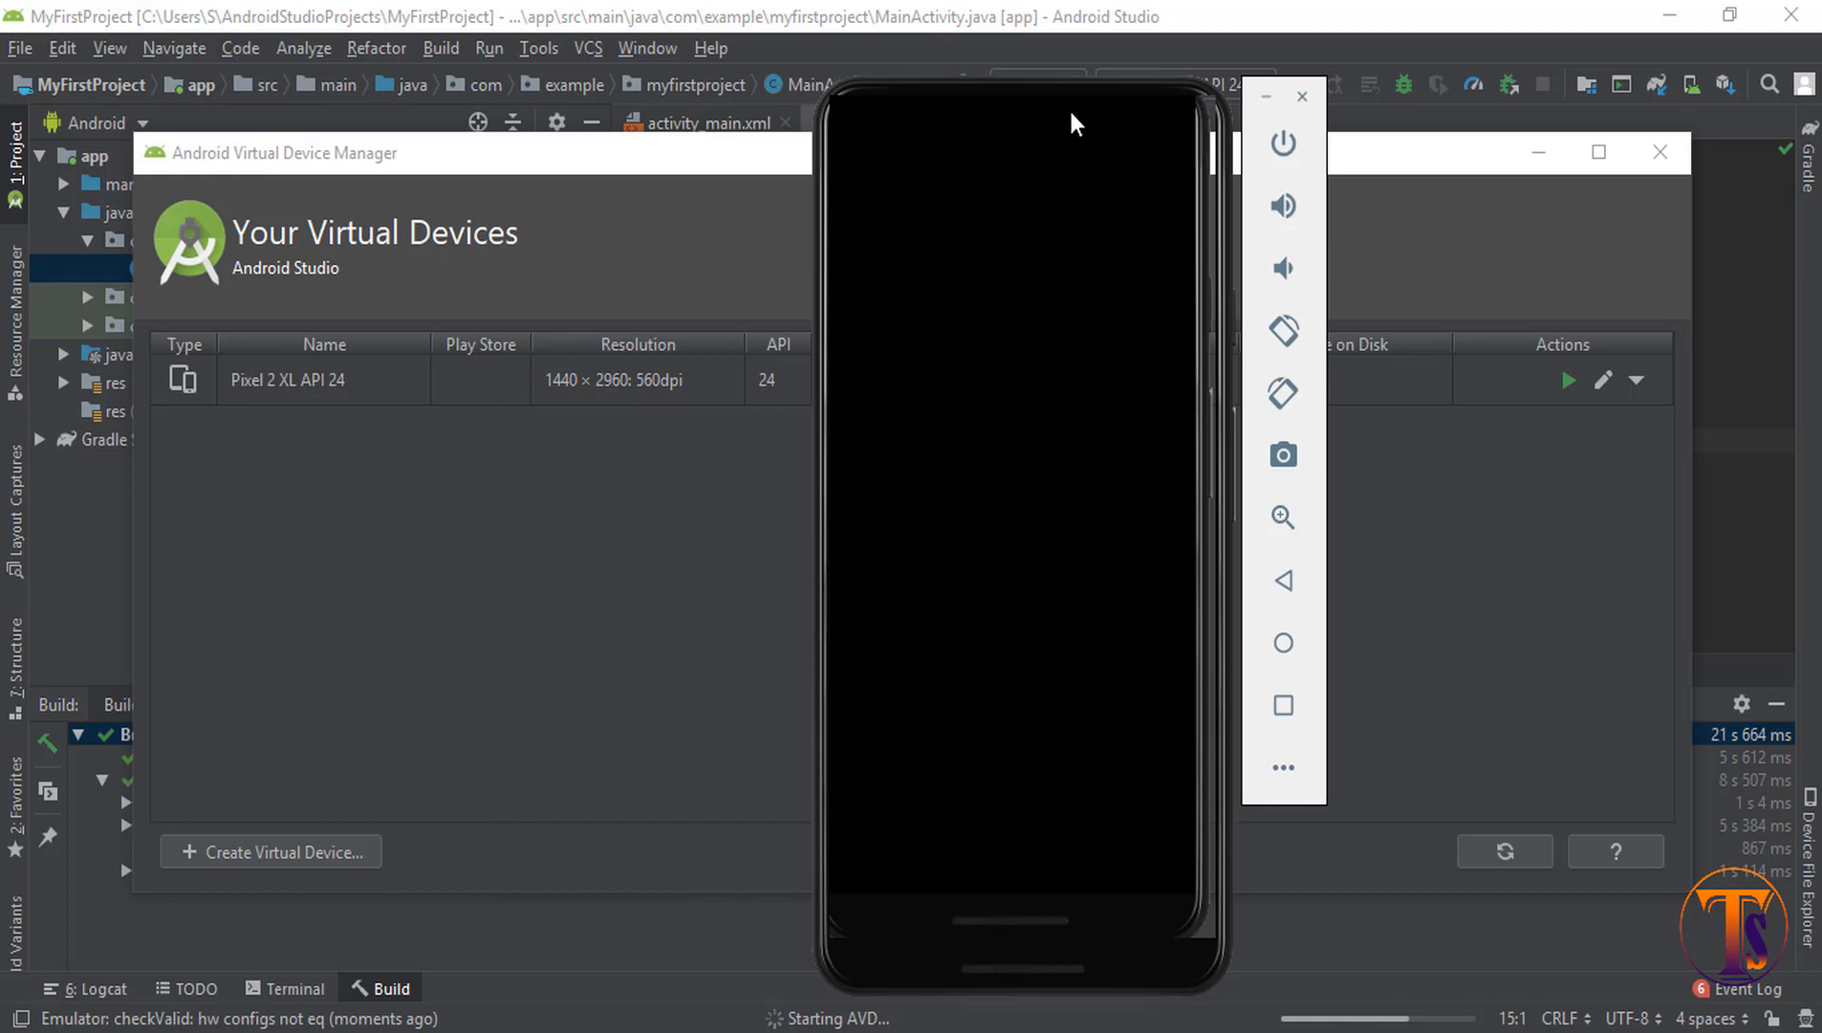
pyautogui.click(1303, 97)
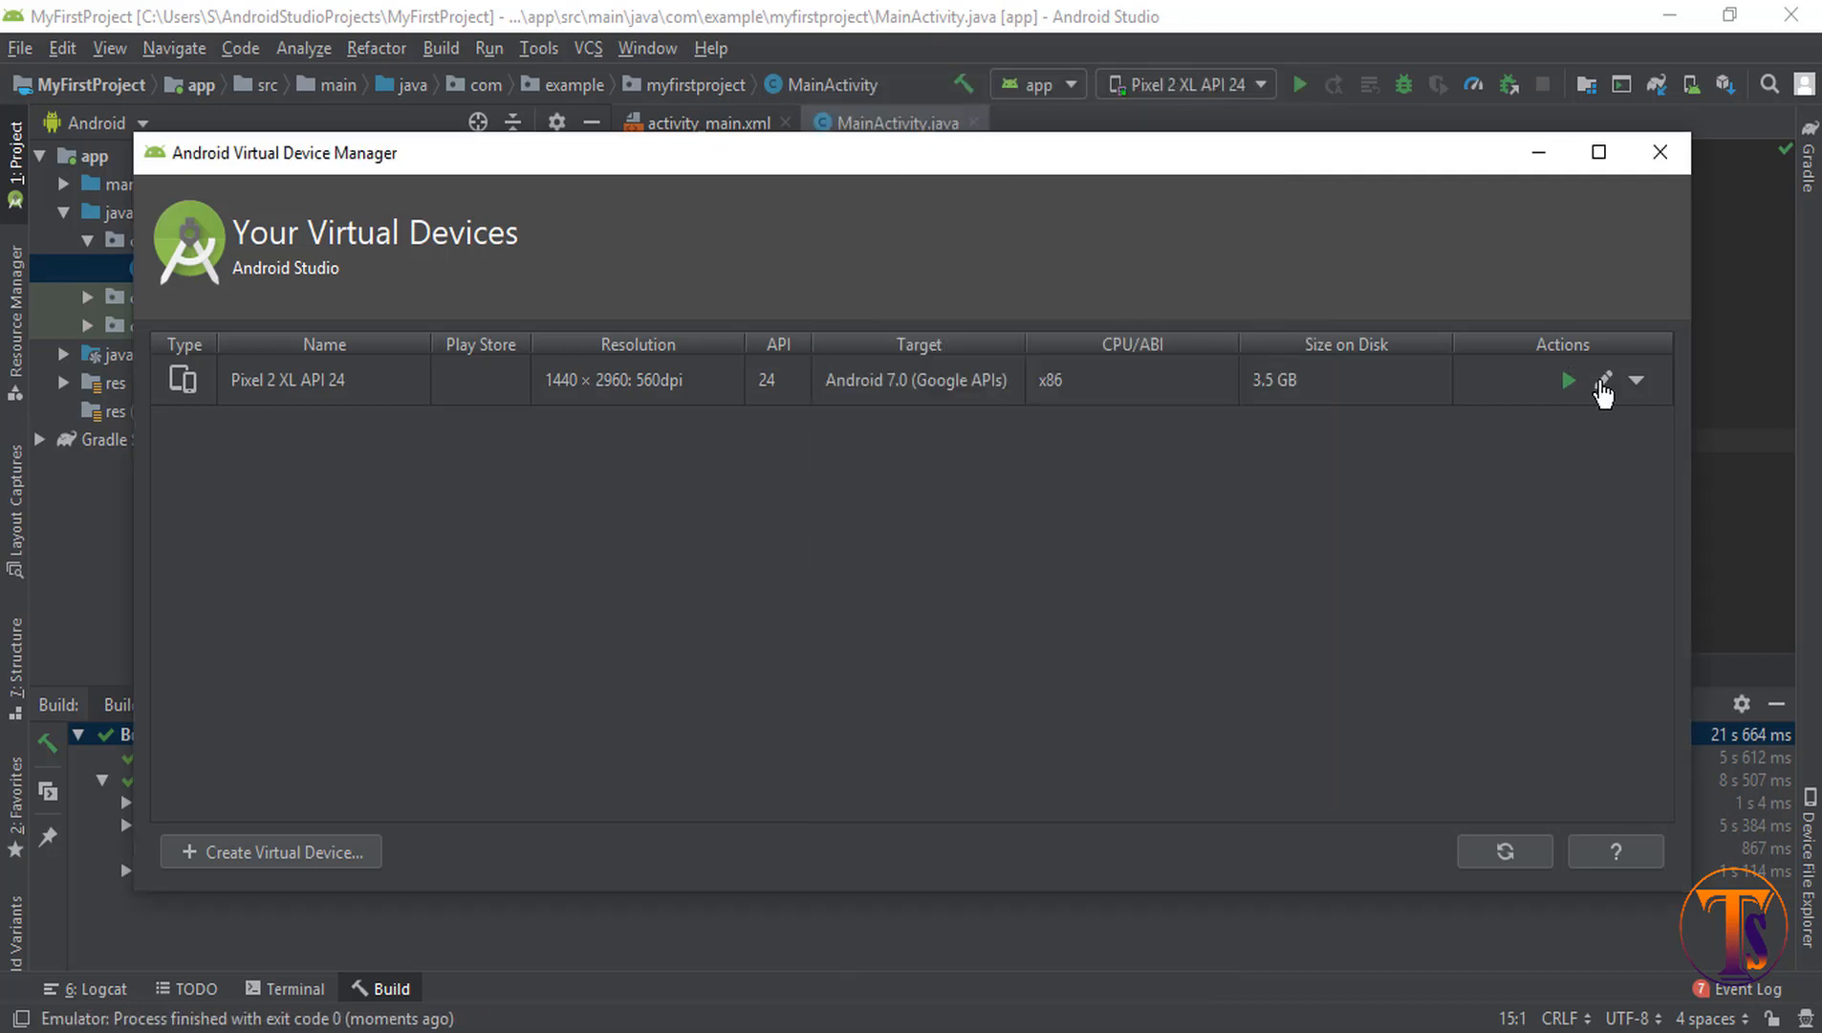
# Step: Edit the virtual device to use the 5.0" Pixel hardware definition and save the configuration
pyautogui.click(1604, 381)
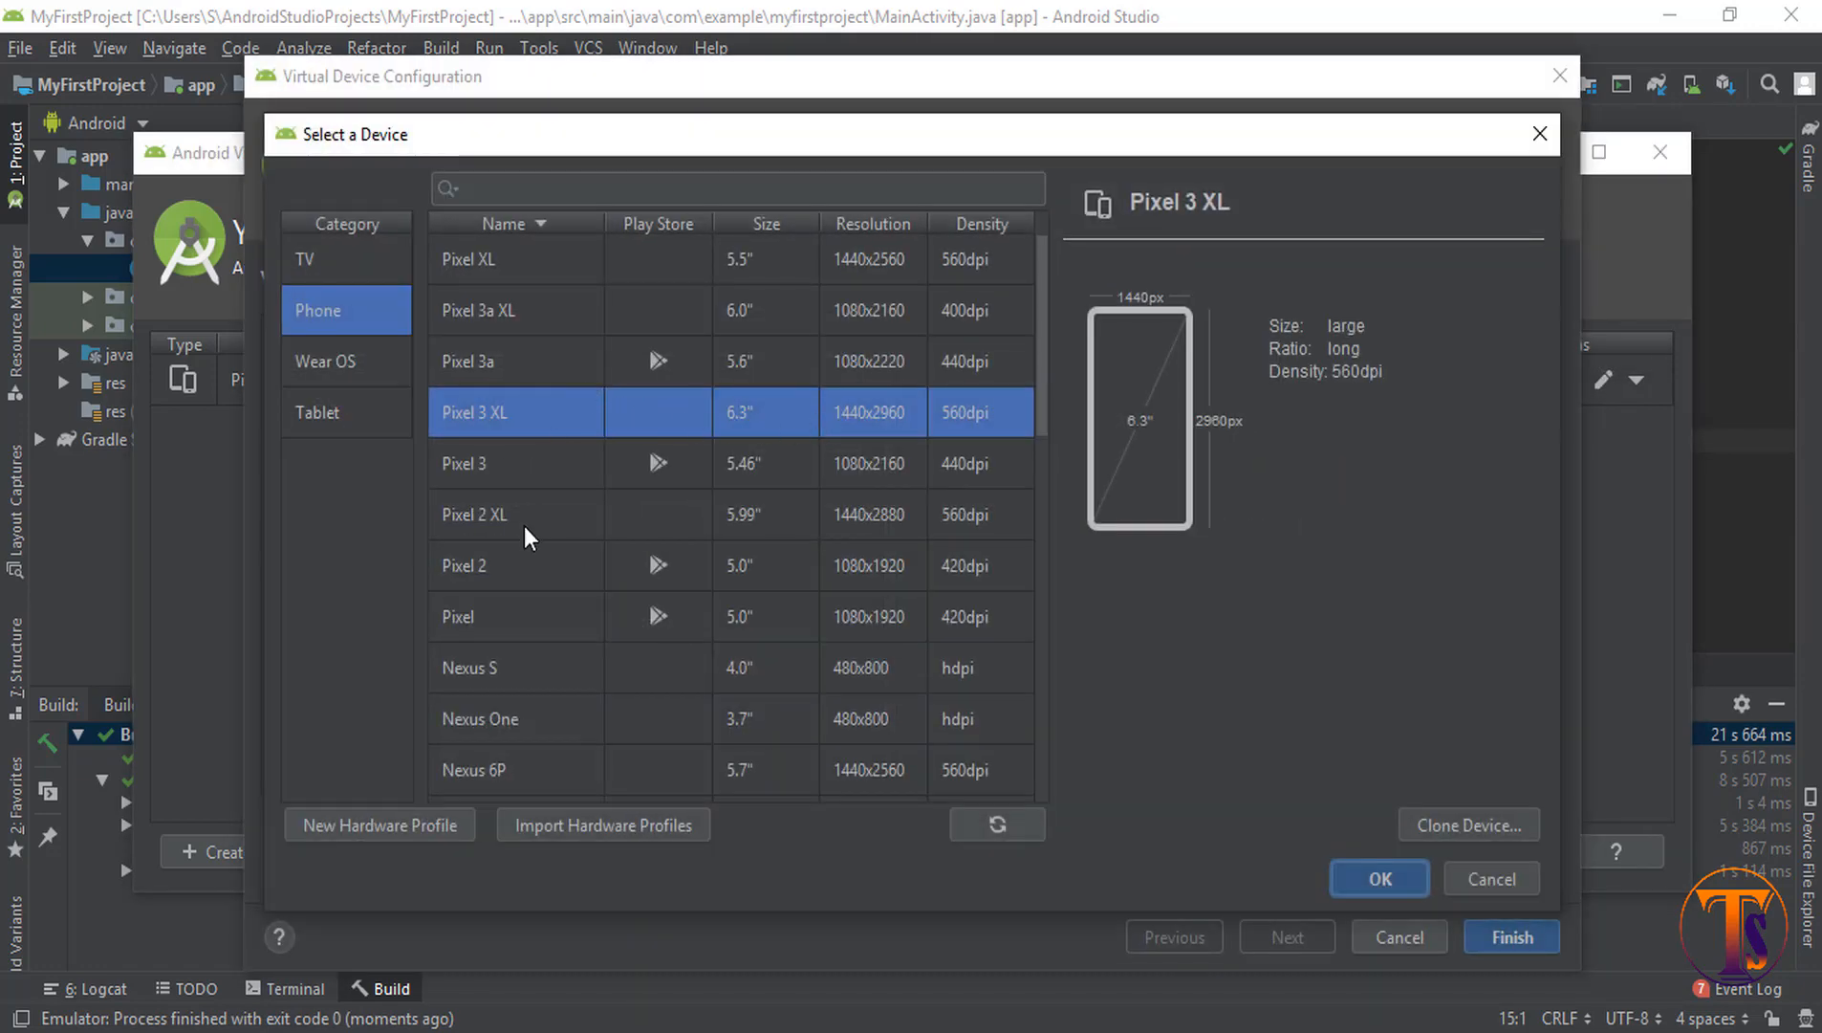
pyautogui.click(487, 615)
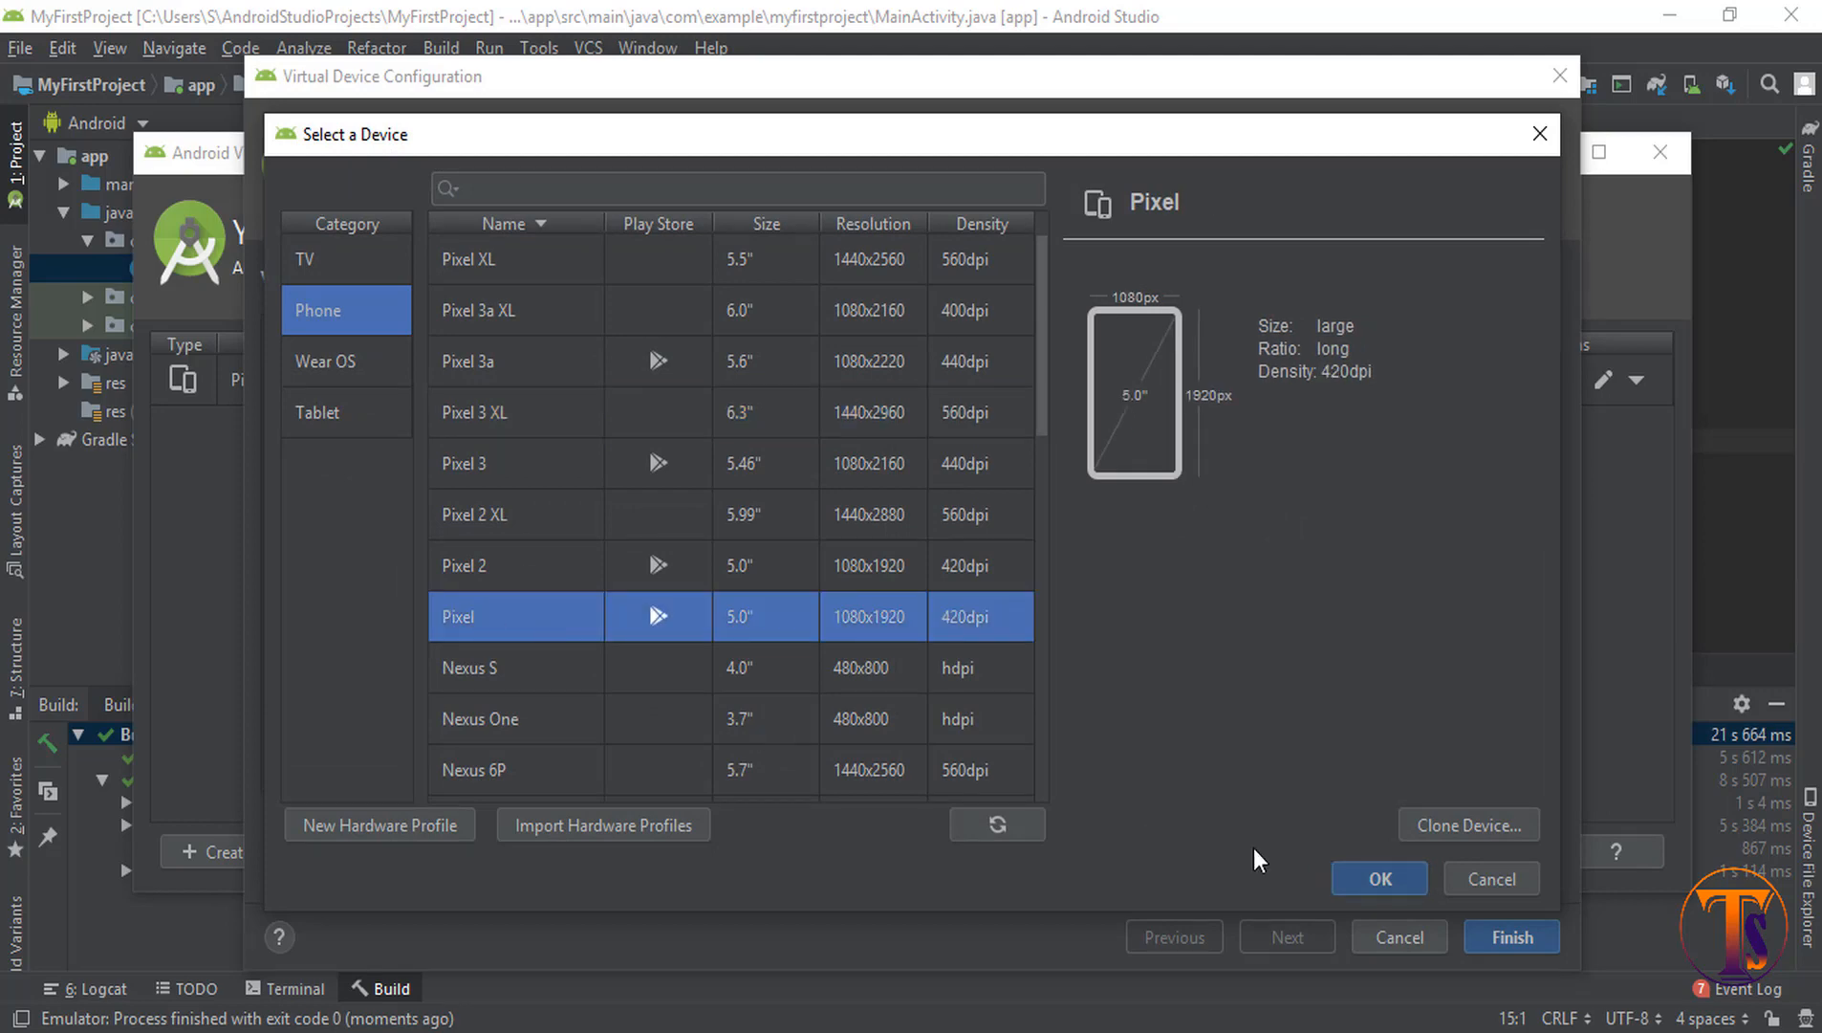
pyautogui.click(1362, 877)
pyautogui.click(1506, 928)
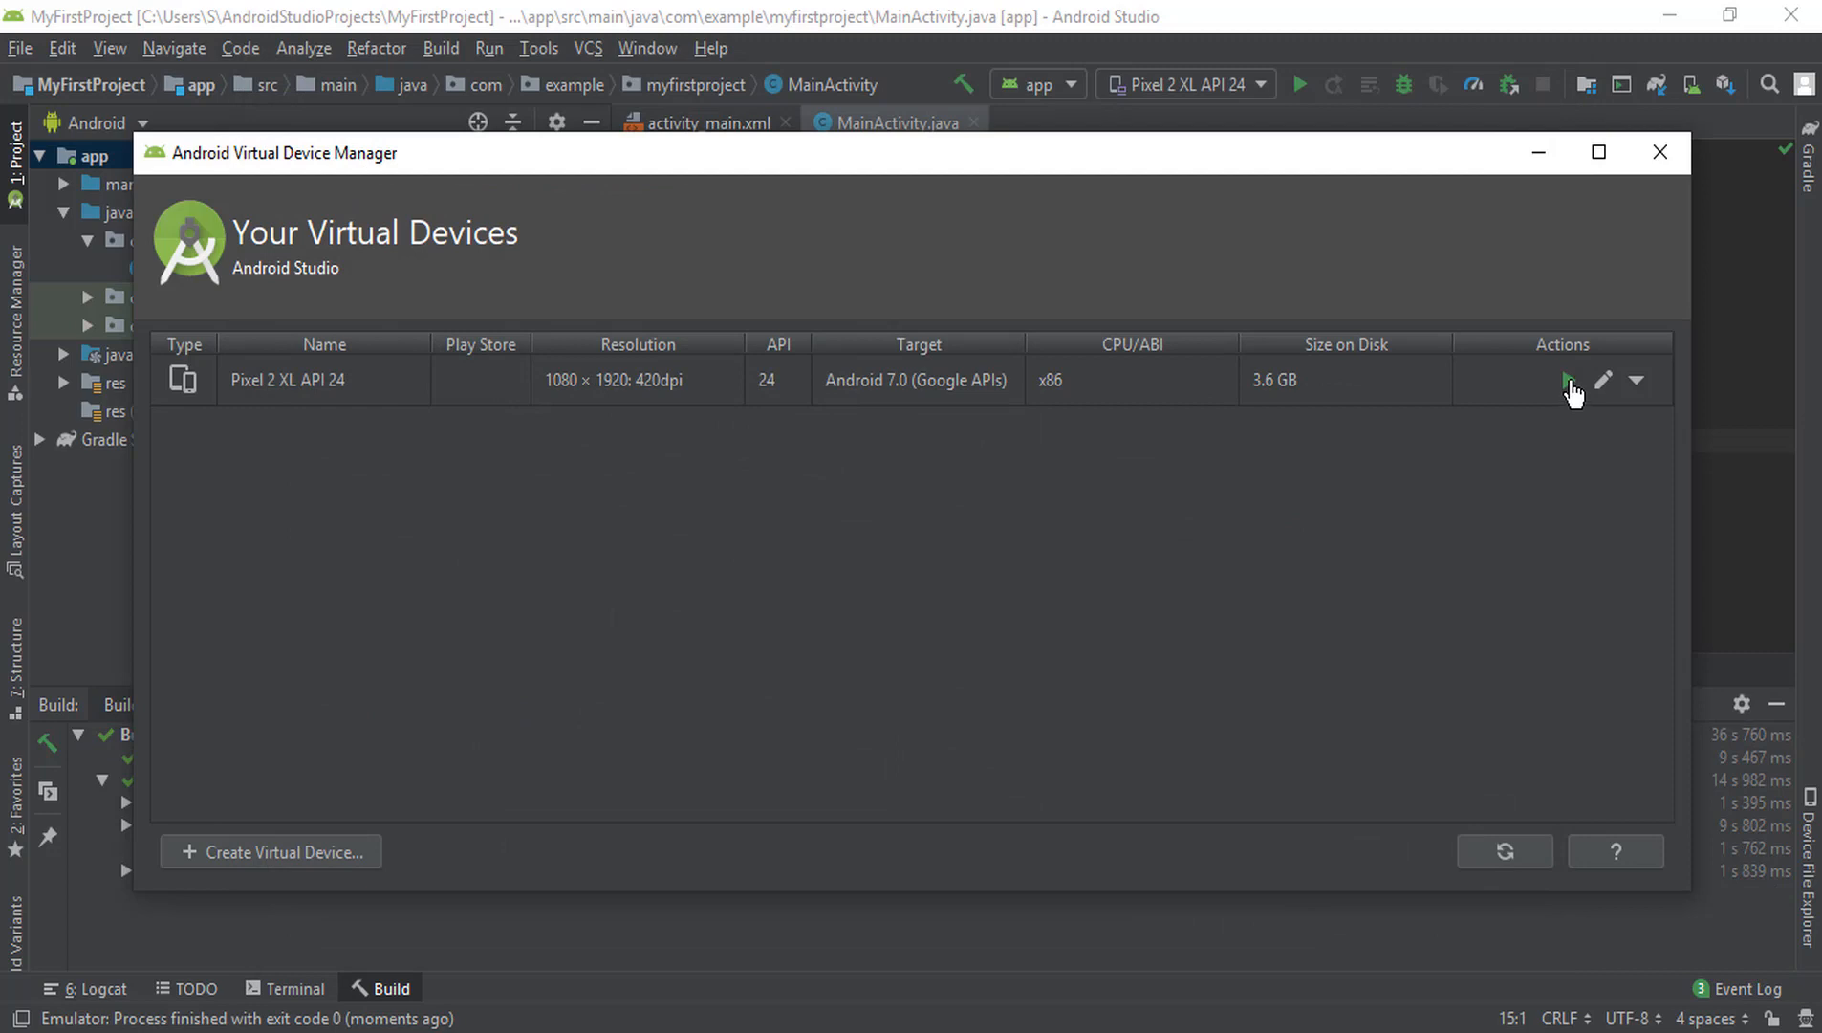
# Step: Launch the virtual device in the emulator and close the virtual device manager to return to the MainActivity code
pyautogui.click(1569, 382)
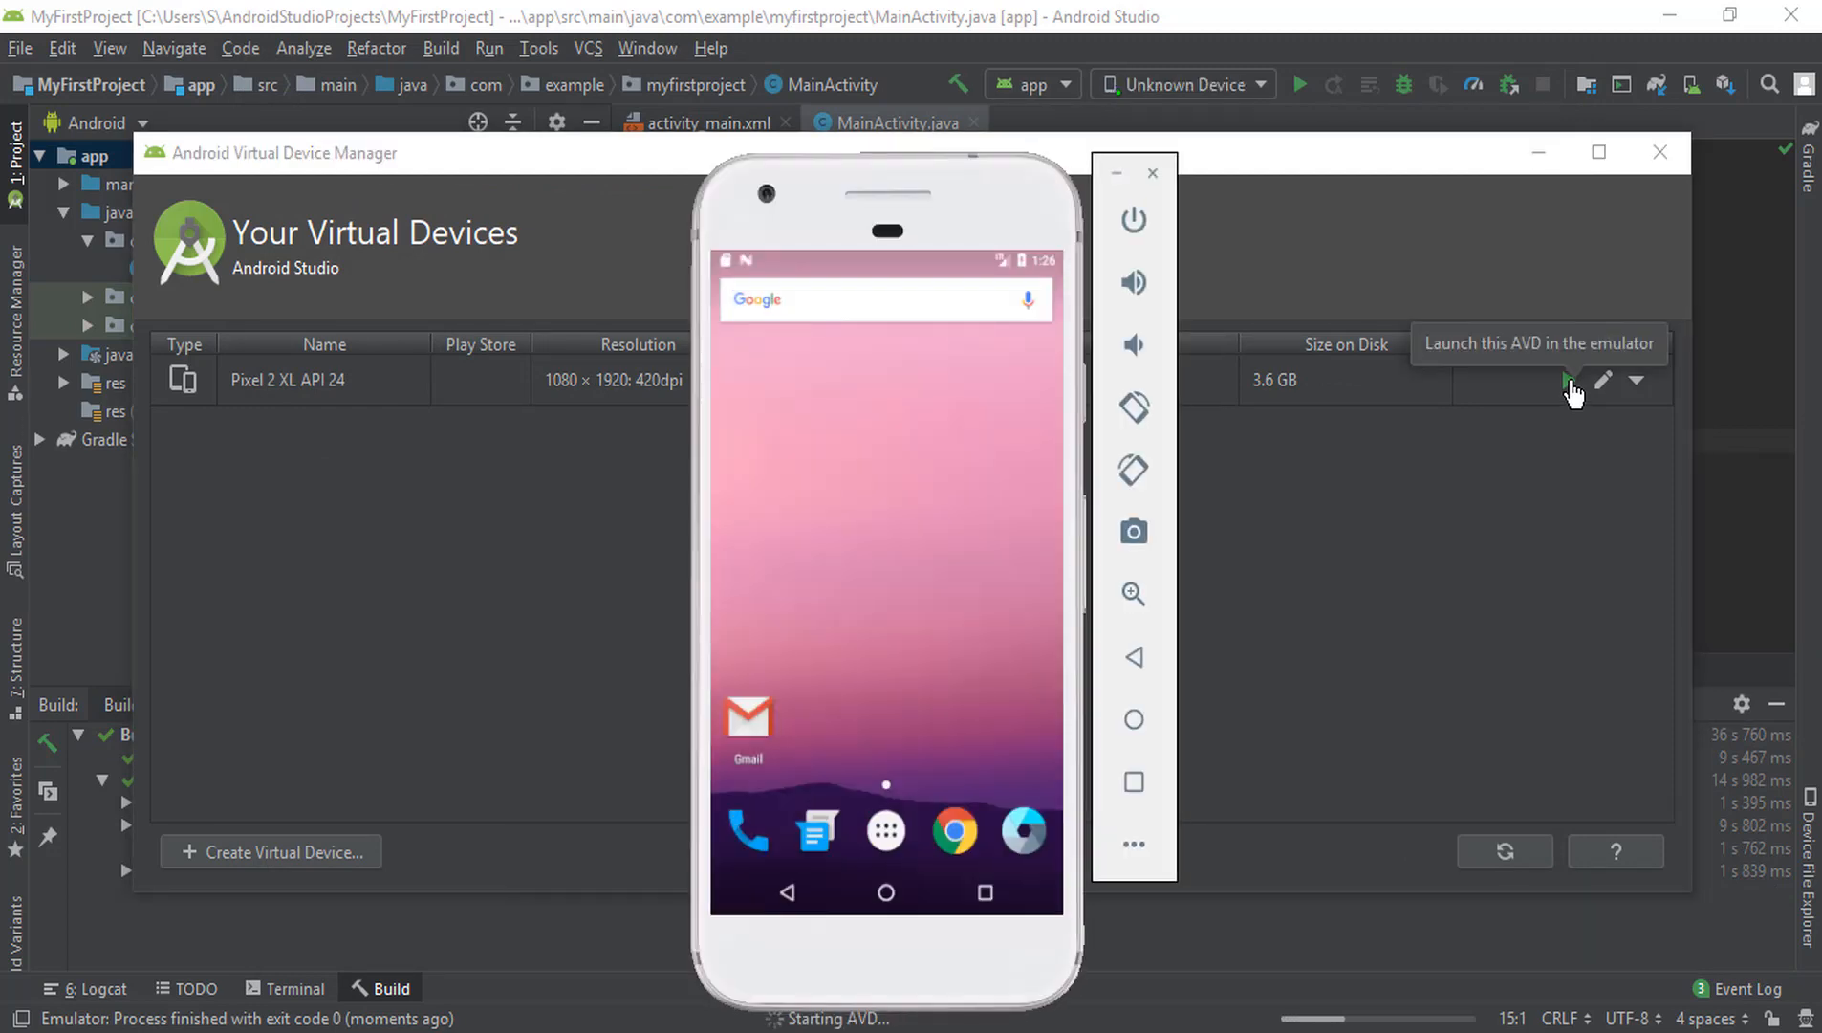
pyautogui.moveTo(881, 186); pyautogui.dragTo(978, 149)
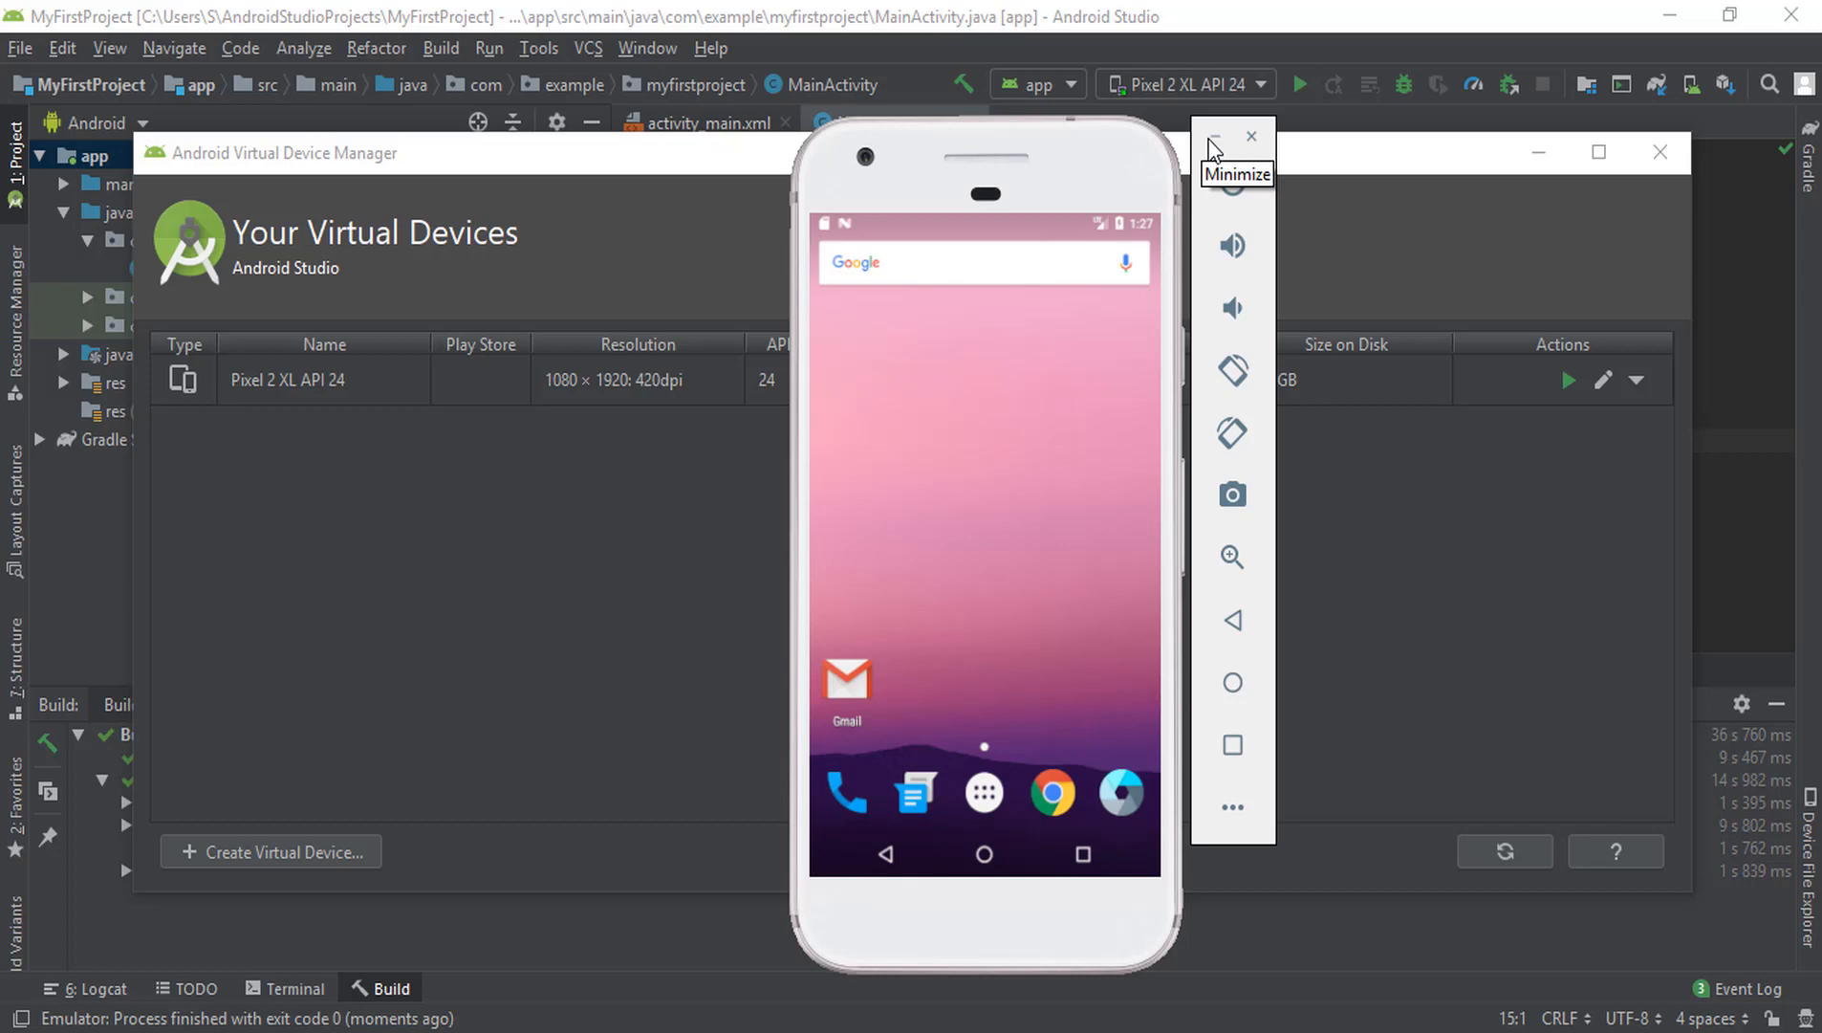
pyautogui.click(1659, 153)
pyautogui.click(1481, 264)
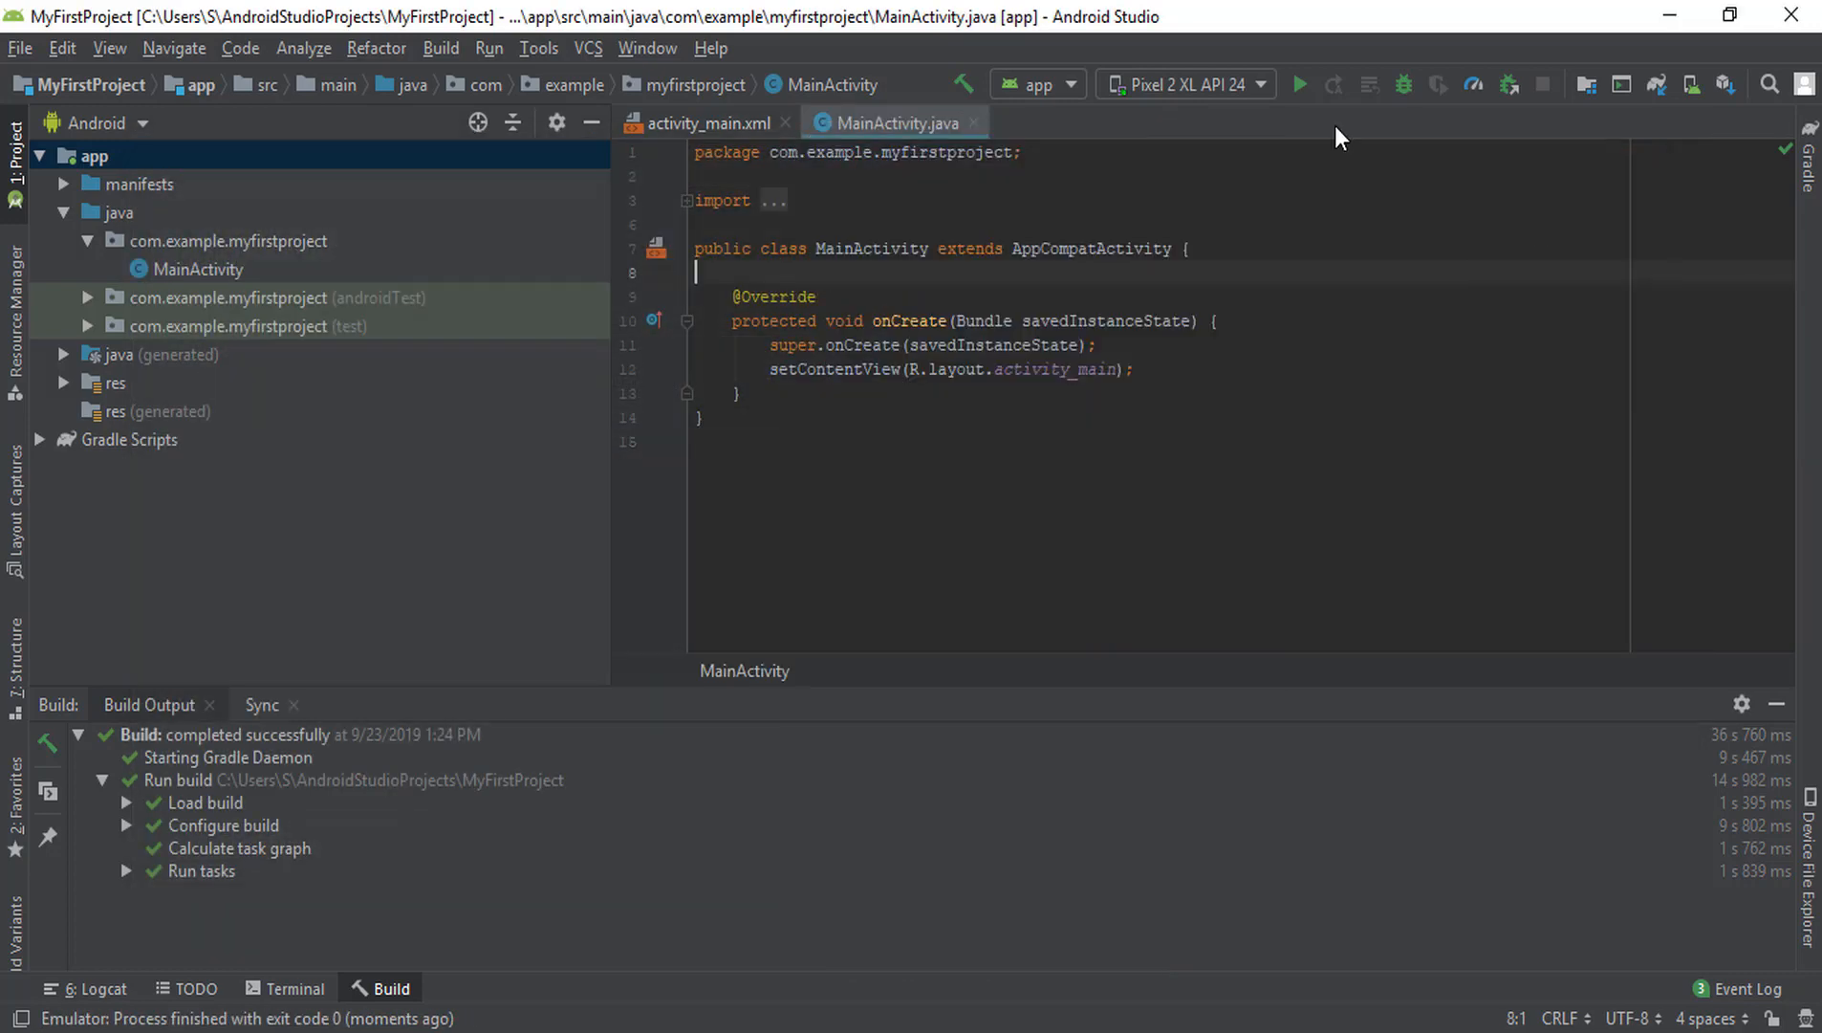
# Step: Run the app on the Pixel 2 XL API 24 emulator and place the emulator window beside the project tree
pyautogui.click(1290, 78)
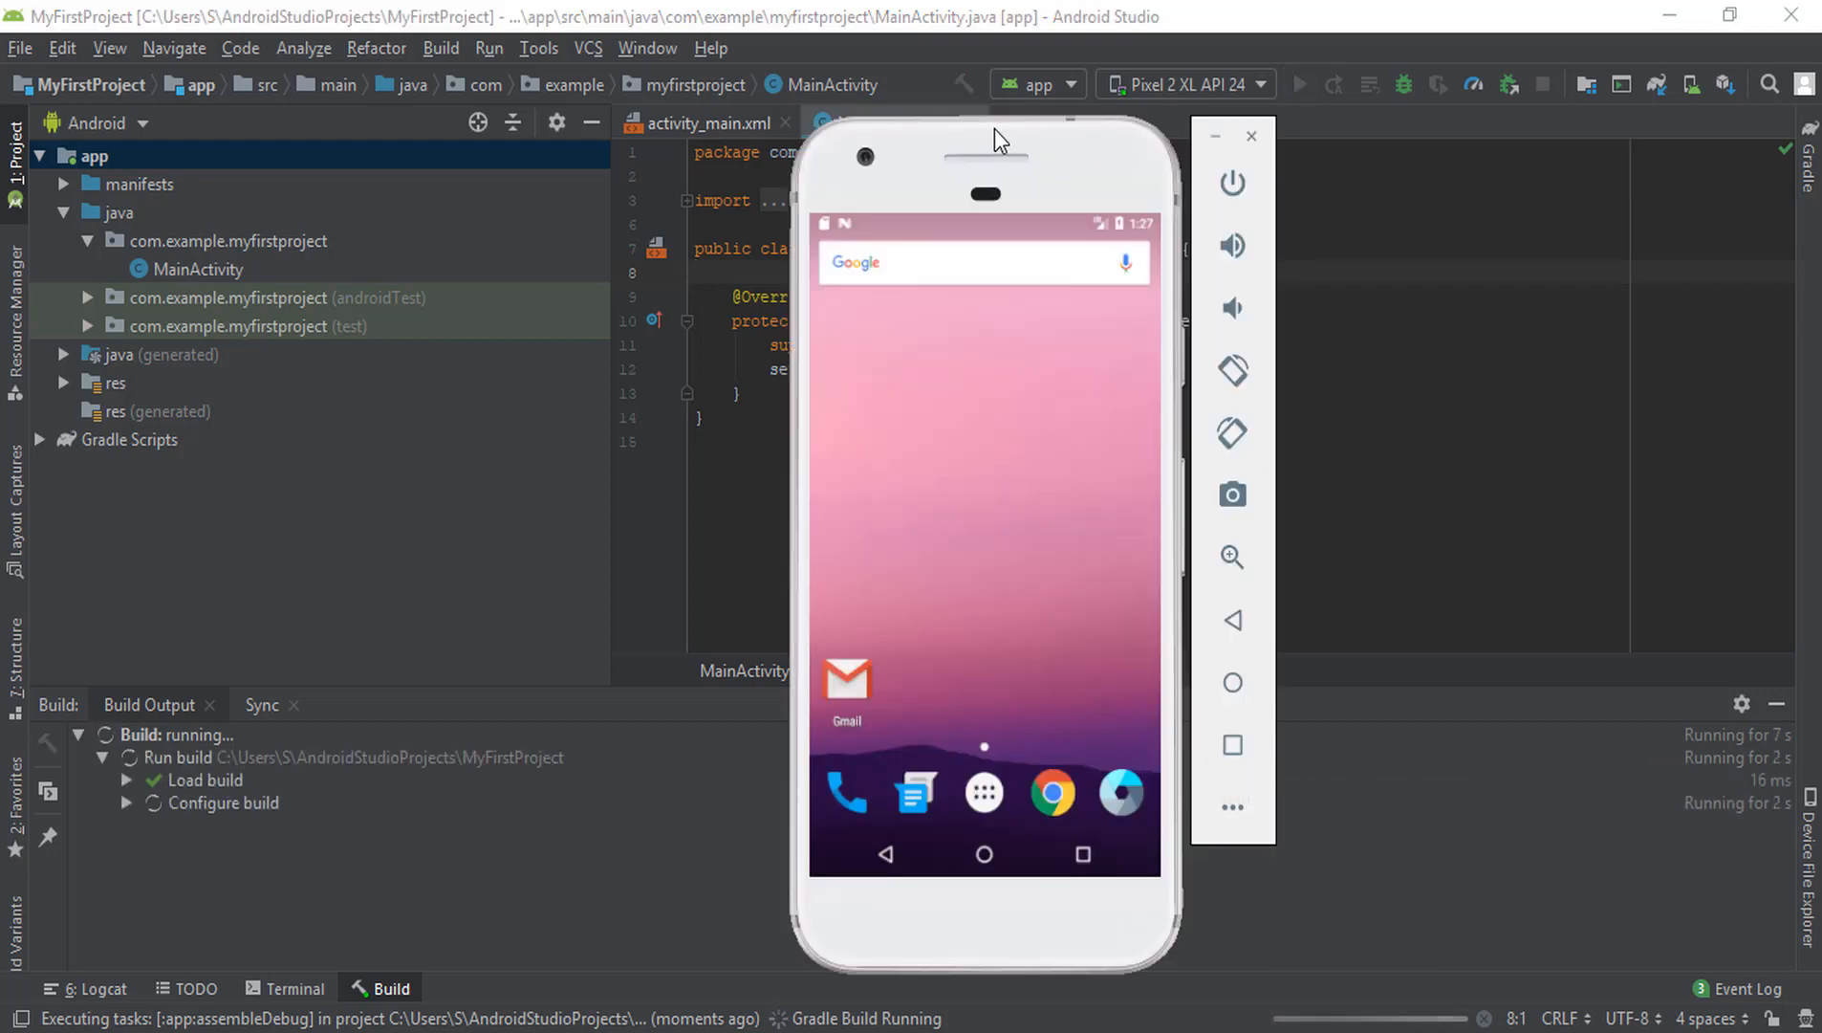
pyautogui.moveTo(996, 136); pyautogui.dragTo(818, 143)
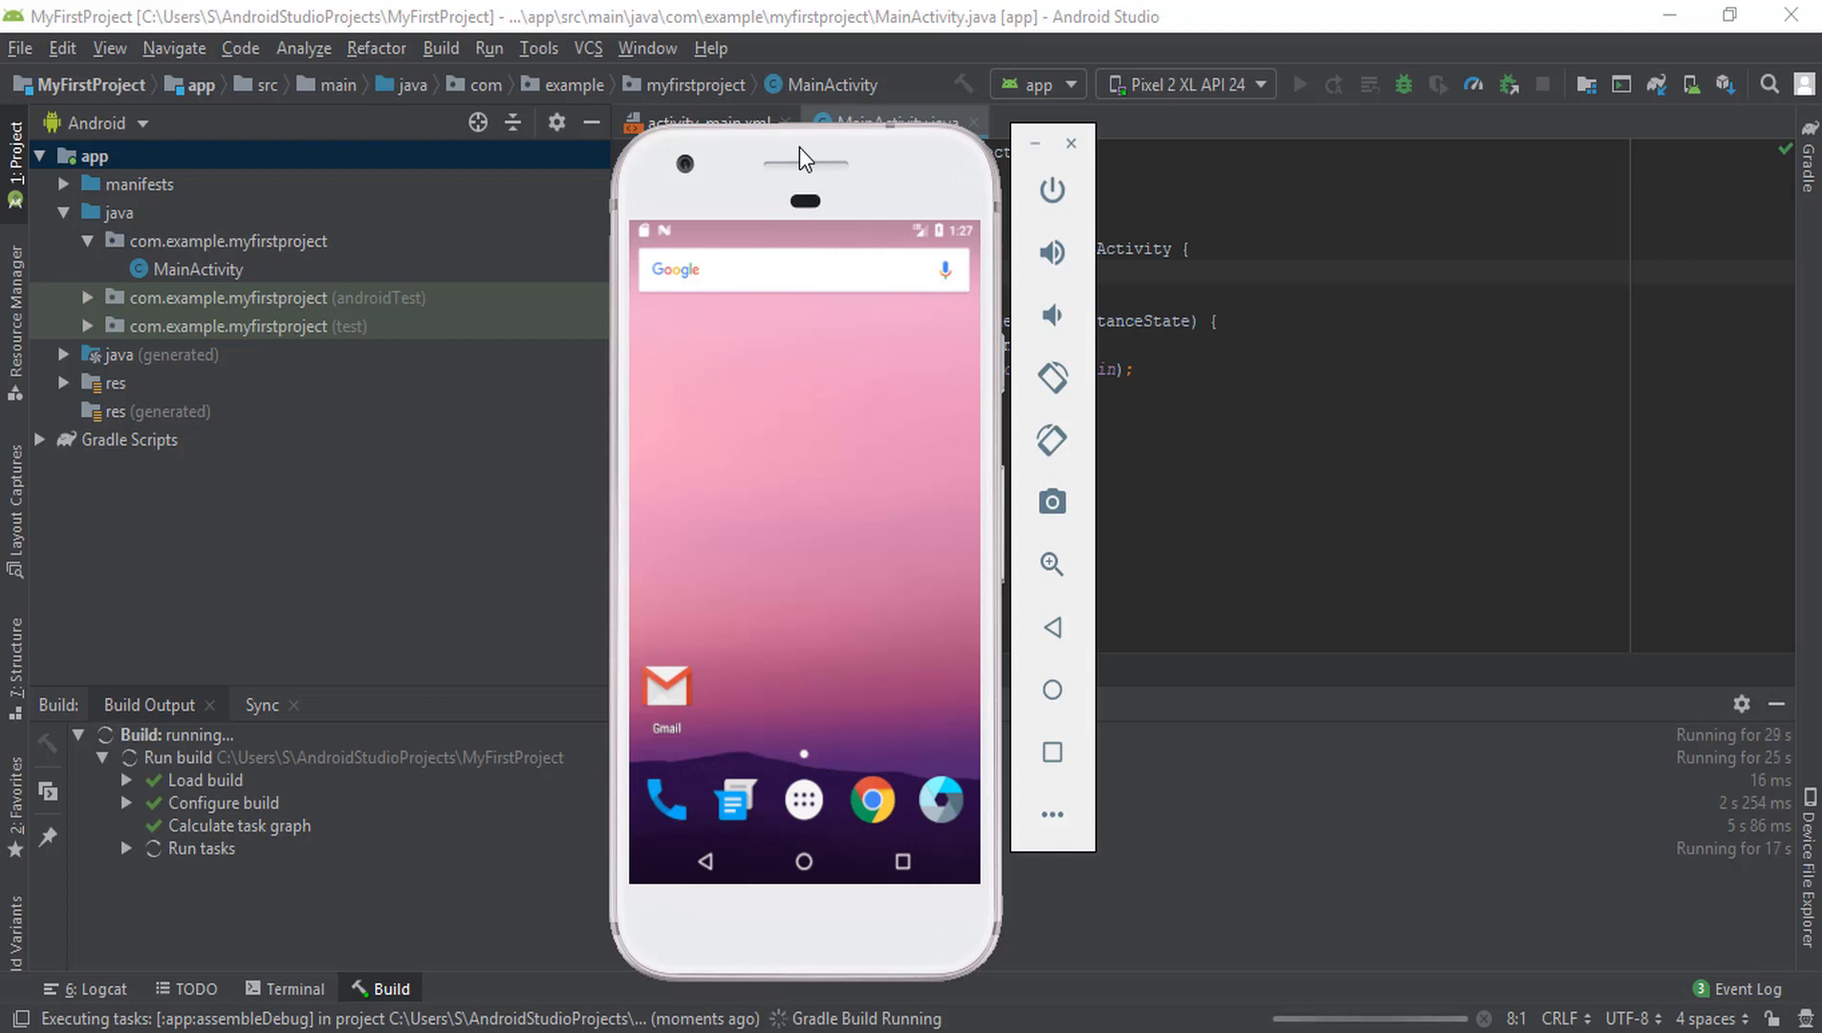
pyautogui.moveTo(798, 146); pyautogui.dragTo(1472, 166)
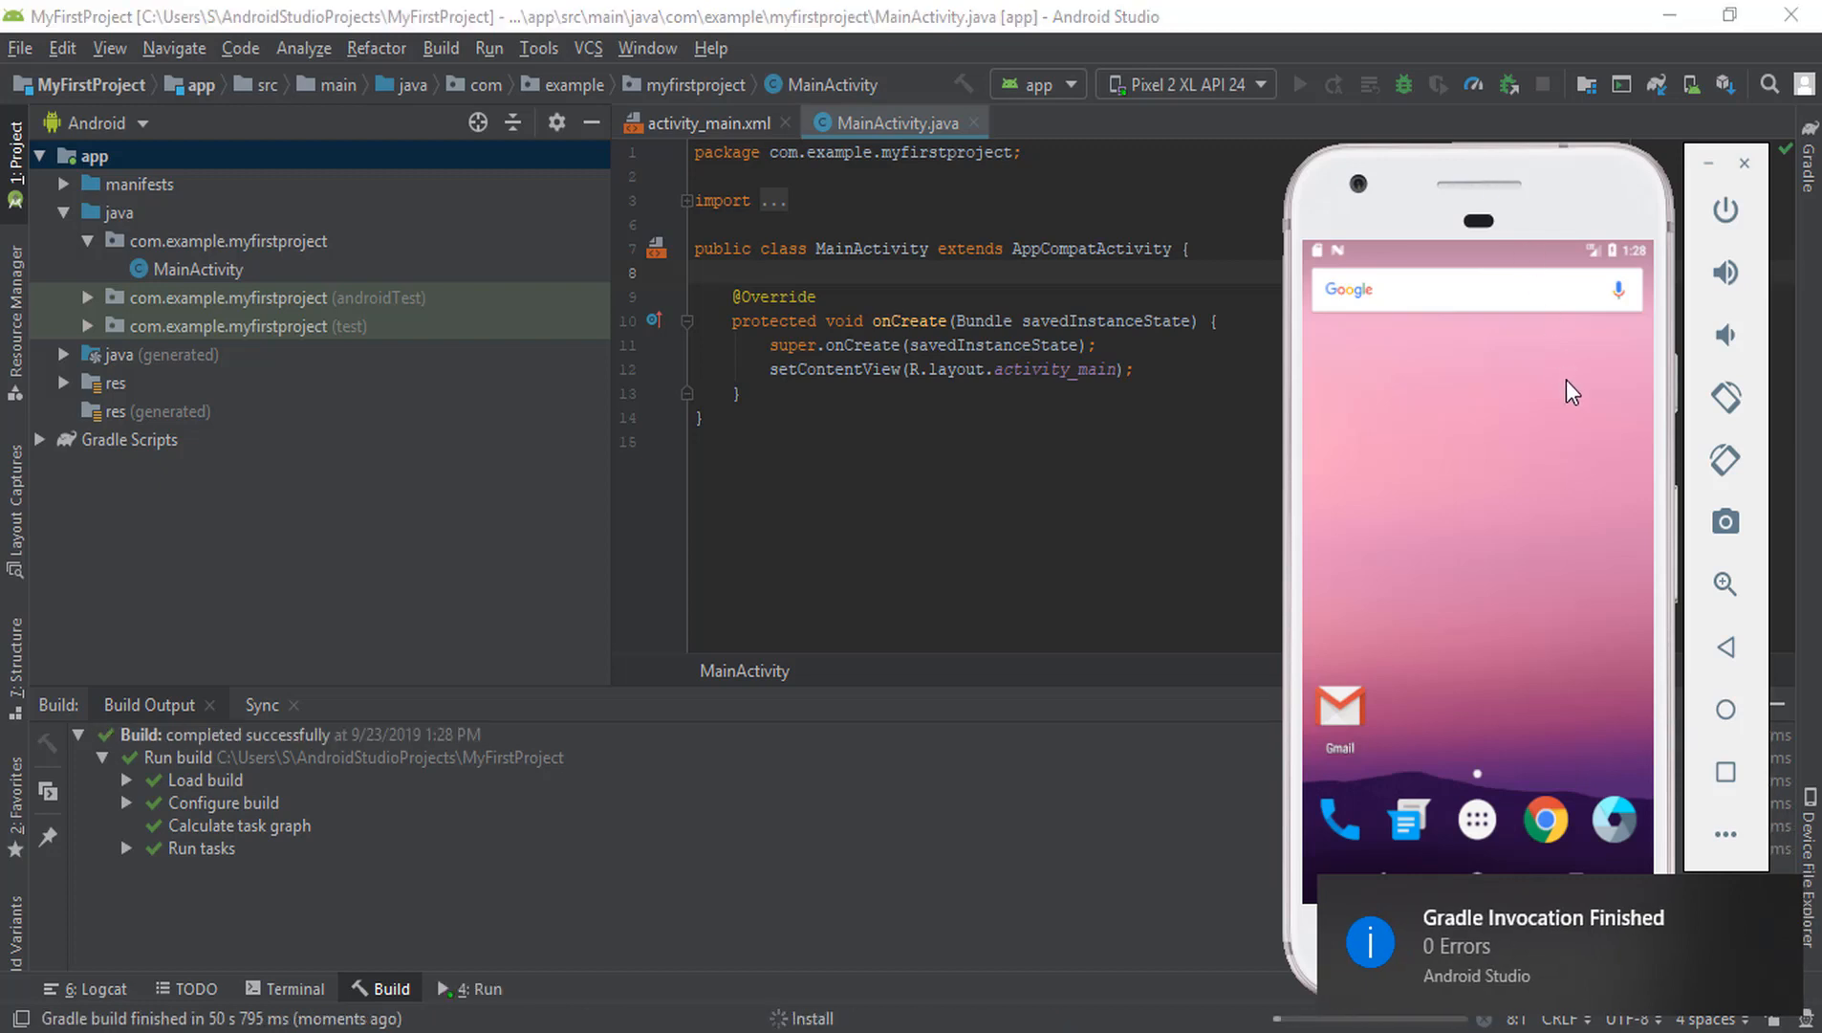
pyautogui.click(1776, 904)
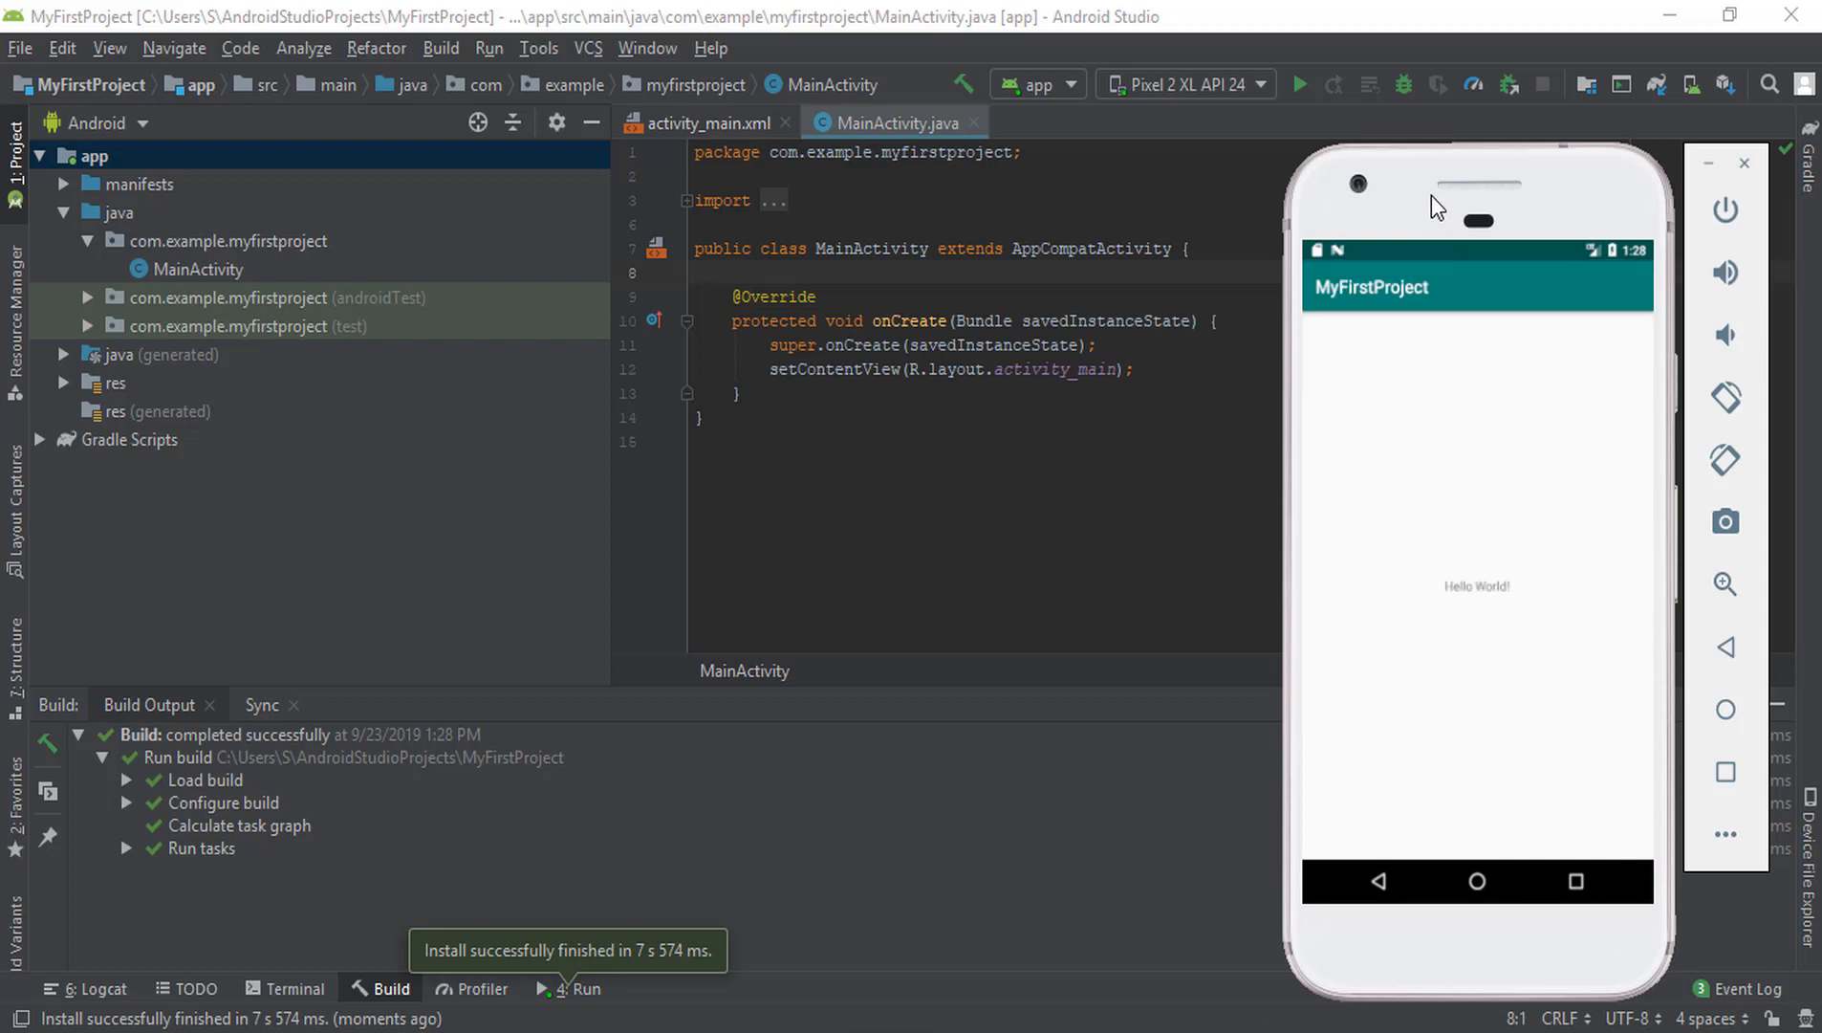
pyautogui.moveTo(1432, 195); pyautogui.dragTo(1194, 200)
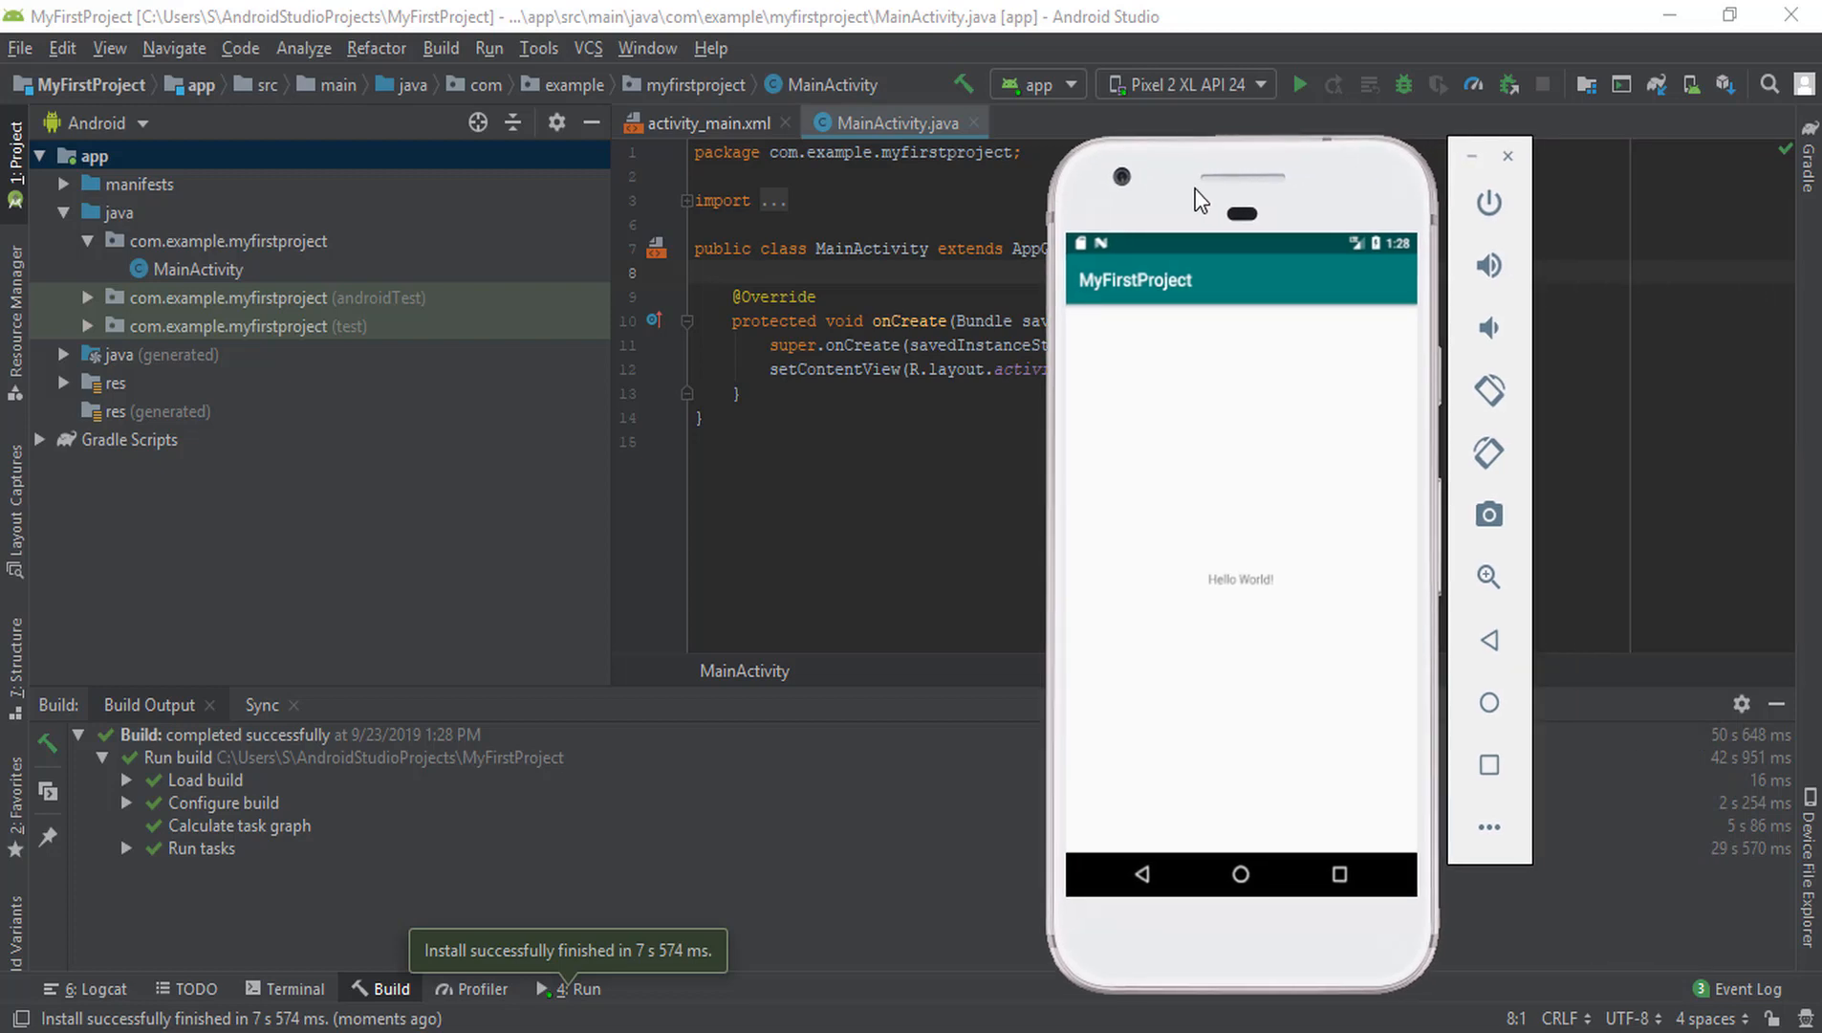